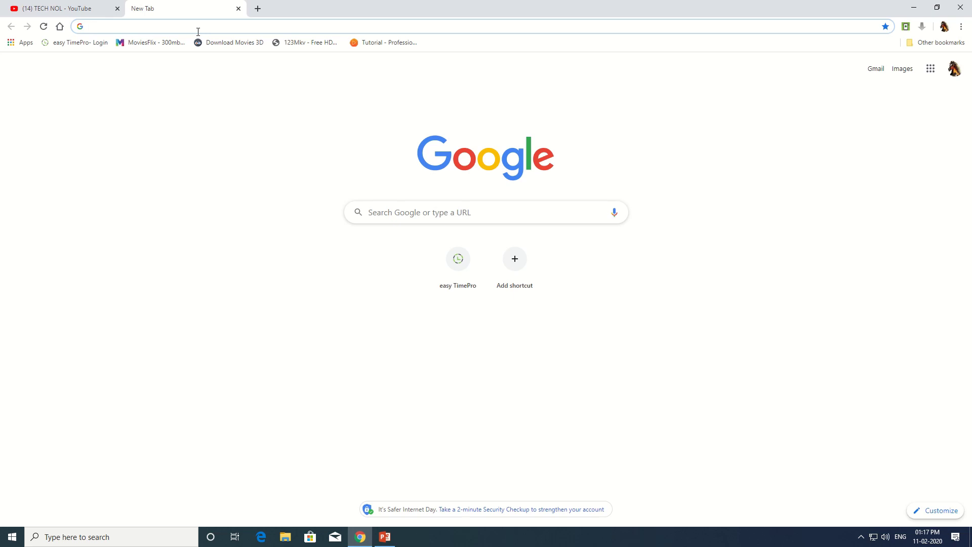
Open Google Contacts from the list of Google apps on the new tab page.
{"action": "left_click", "coordinate": [957, 74]}
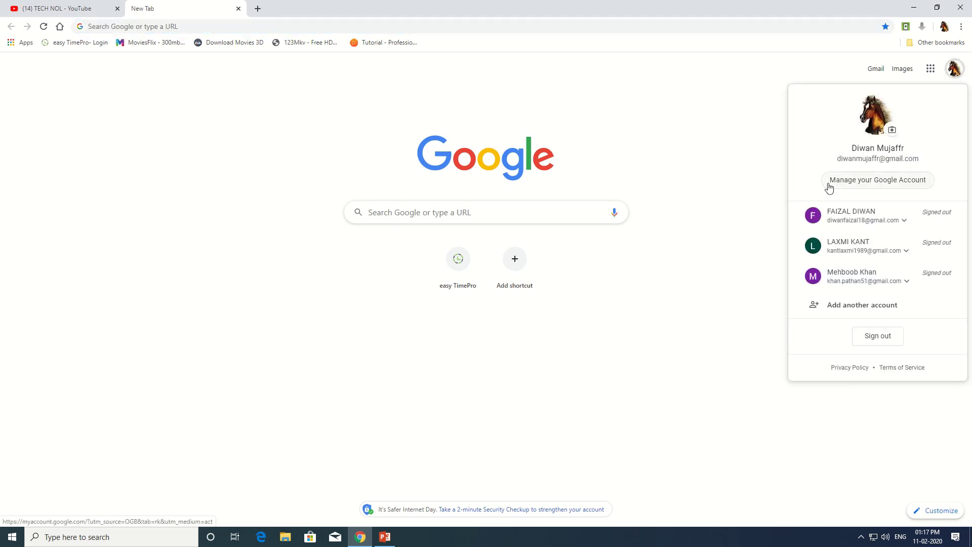
{"action": "left_click", "coordinate": [953, 71]}
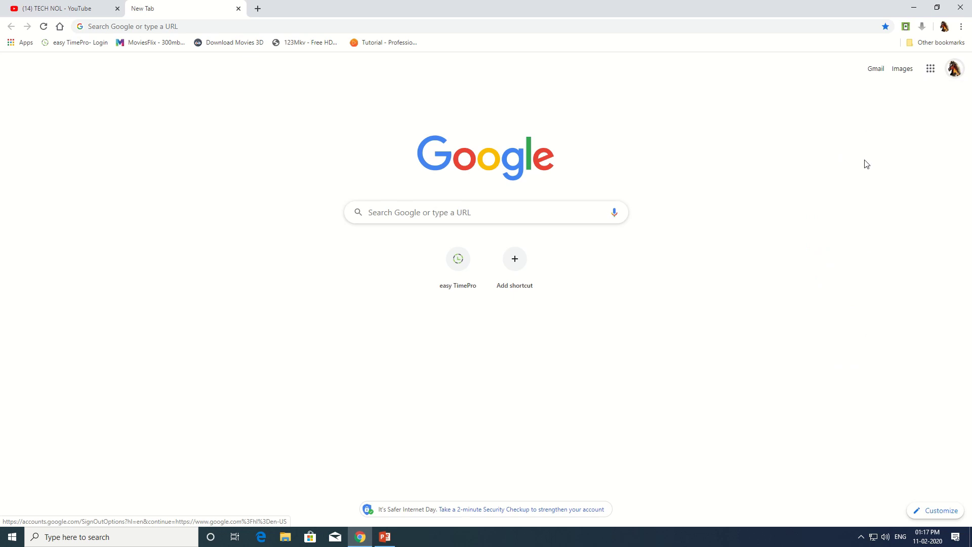
{"action": "left_click", "coordinate": [933, 71]}
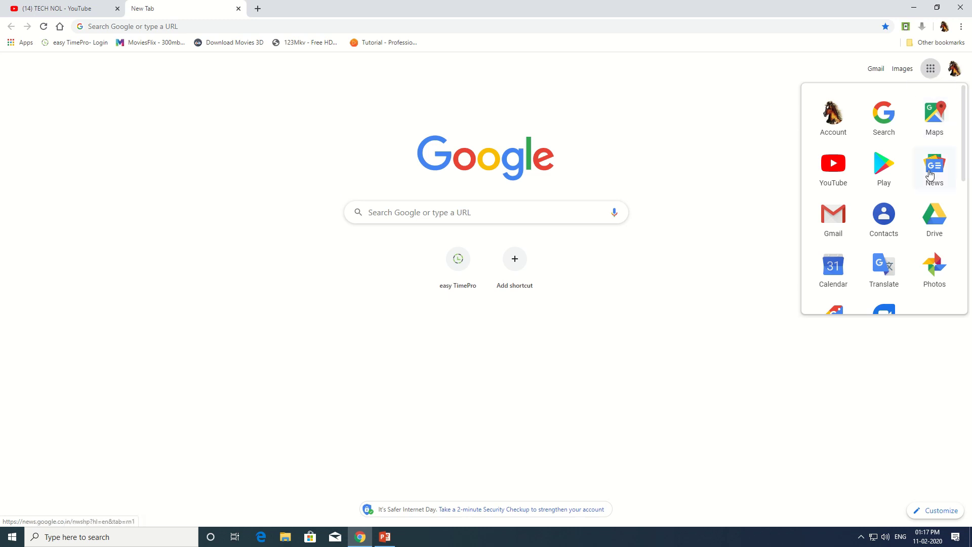
{"action": "scroll", "coordinate": [930, 174], "scroll_direction": "down", "scroll_amount": 2}
{"action": "scroll", "coordinate": [930, 174], "scroll_direction": "up", "scroll_amount": 2}
{"action": "scroll", "coordinate": [913, 172], "scroll_direction": "down", "scroll_amount": 1}
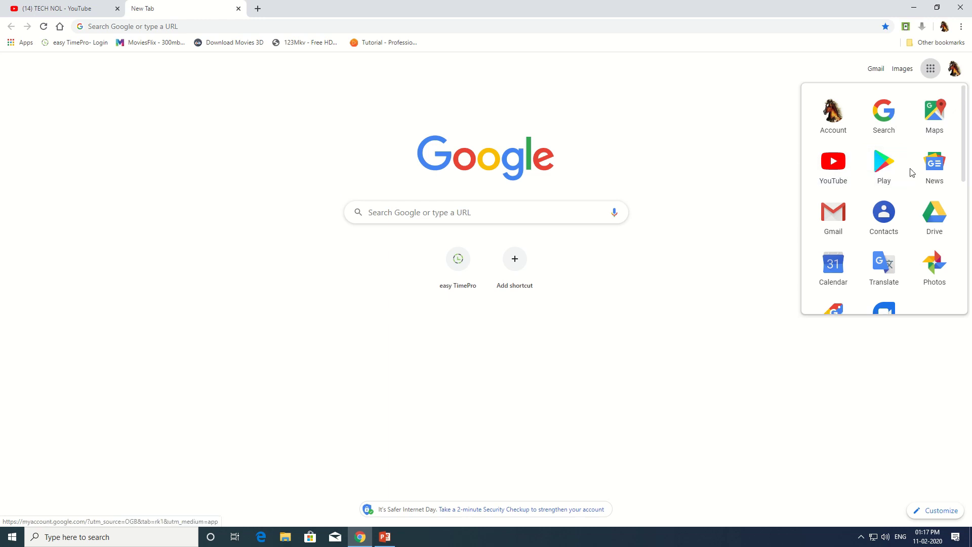
{"action": "scroll", "coordinate": [911, 172], "scroll_direction": "down", "scroll_amount": 1}
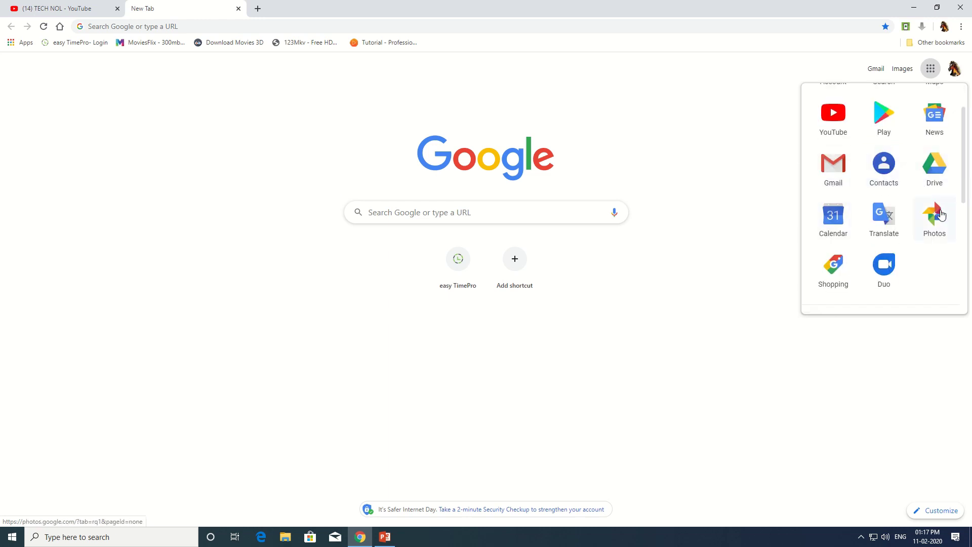
{"action": "left_click", "coordinate": [881, 185]}
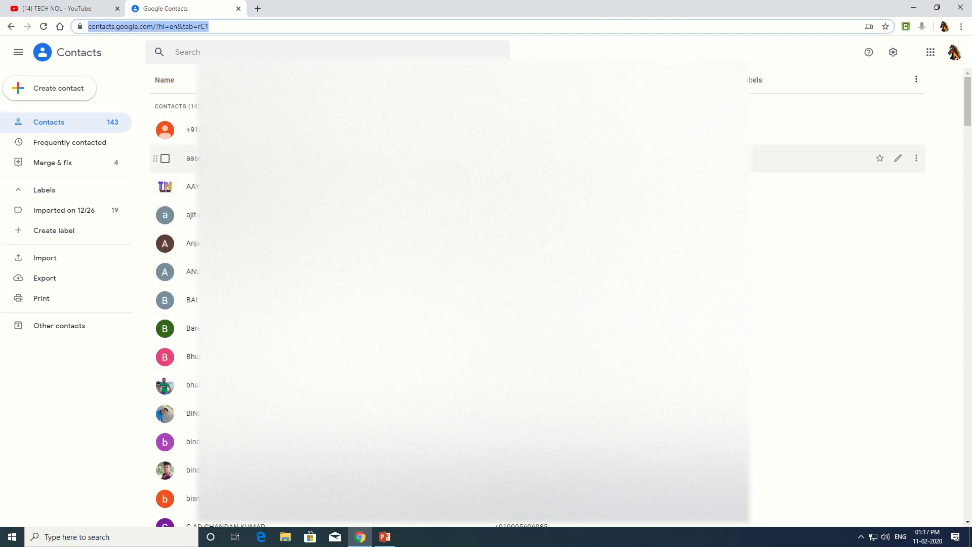
Search the web for "google contacts" in a new tab and open the Google Contacts result.
{"action": "left_click", "coordinate": [258, 9]}
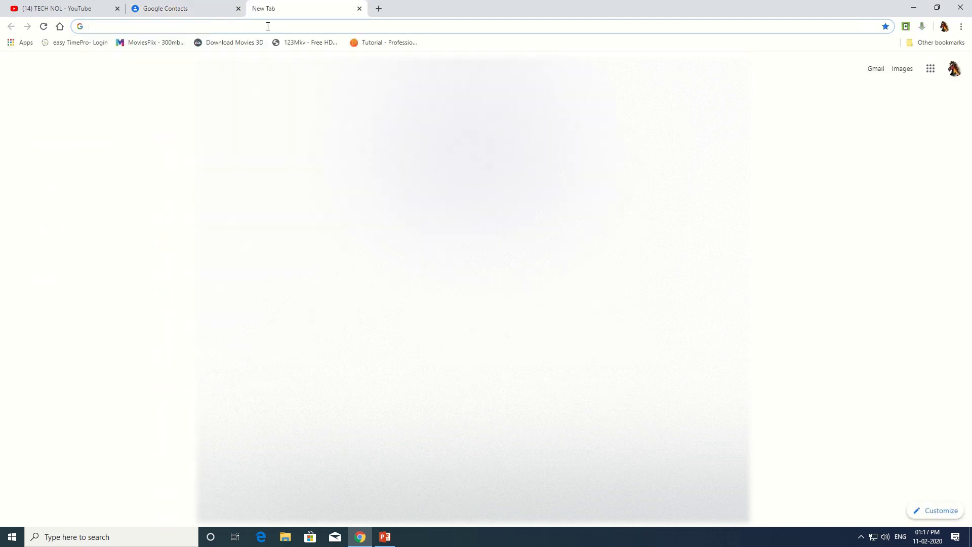
{"action": "type", "text": "sg"}
{"action": "key", "text": "BackSpace"}
{"action": "key", "text": "BackSpace"}
{"action": "type", "text": "google contacts"}
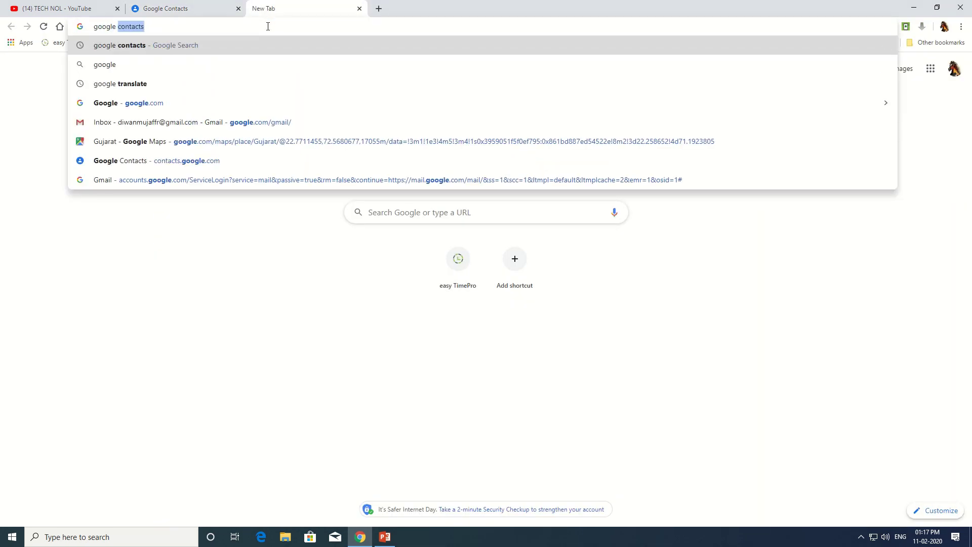
{"action": "key", "text": "Return"}
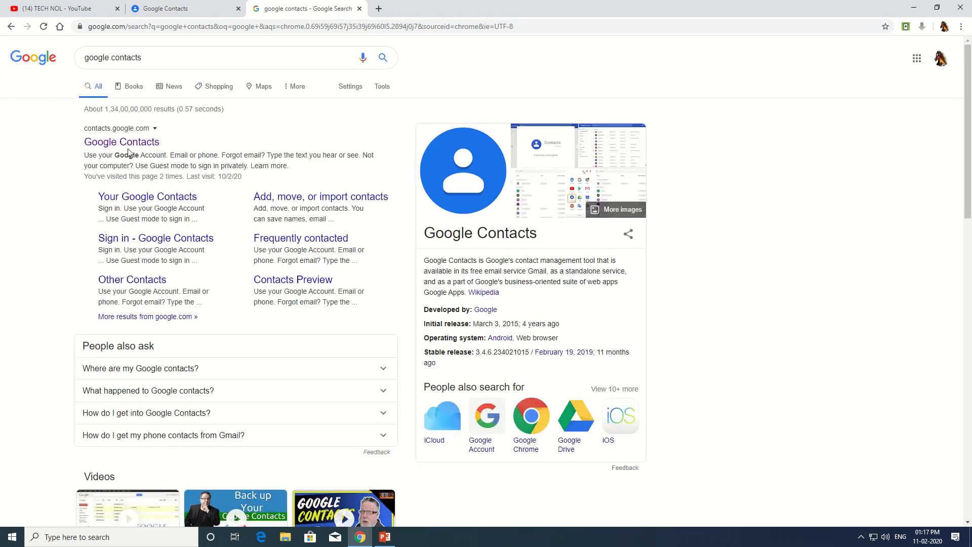
{"action": "left_click", "coordinate": [126, 147]}
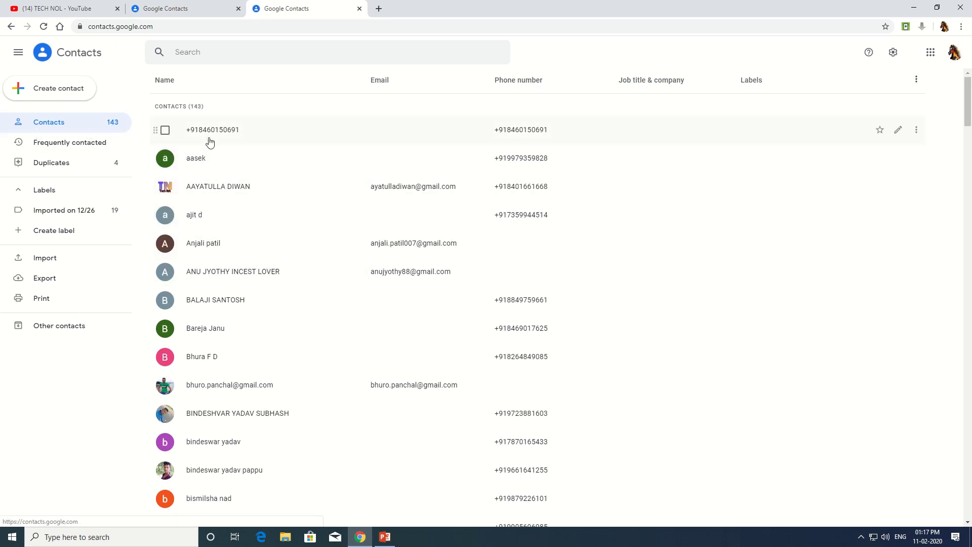
Select all contacts in the list and delete them, confirming the deletion.
{"action": "scroll", "coordinate": [323, 358], "scroll_direction": "down", "scroll_amount": 5}
{"action": "scroll", "coordinate": [324, 369], "scroll_direction": "up", "scroll_amount": 5}
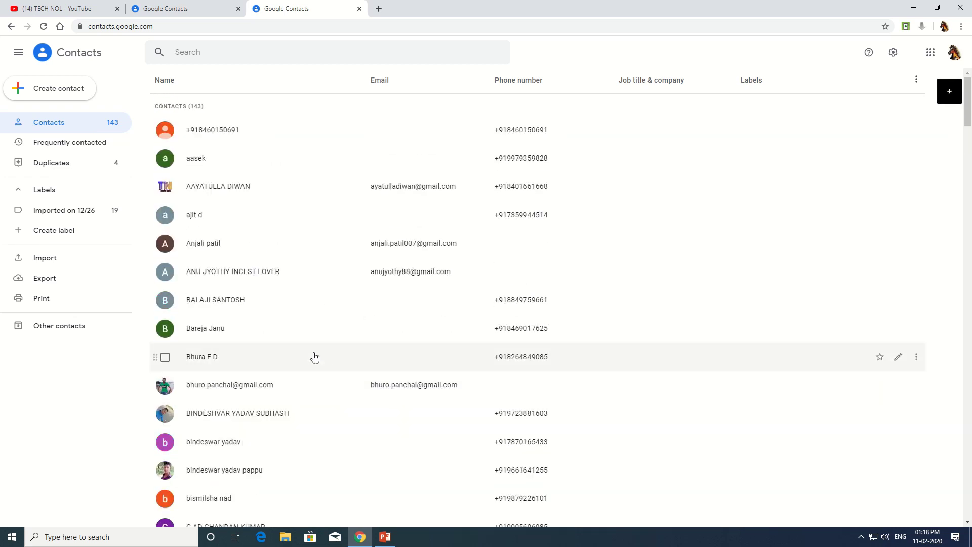
{"action": "left_click", "coordinate": [165, 130]}
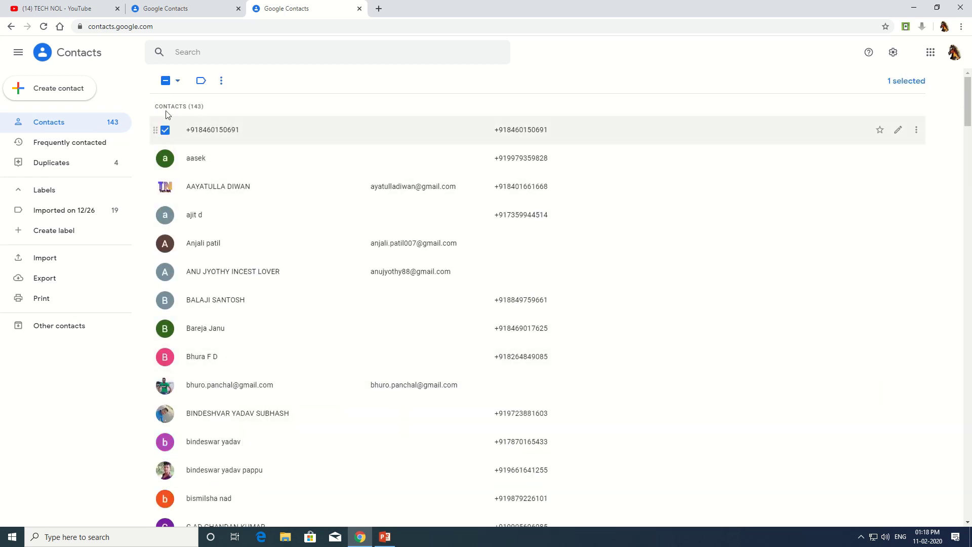
{"action": "left_click", "coordinate": [177, 81]}
{"action": "left_click", "coordinate": [184, 100]}
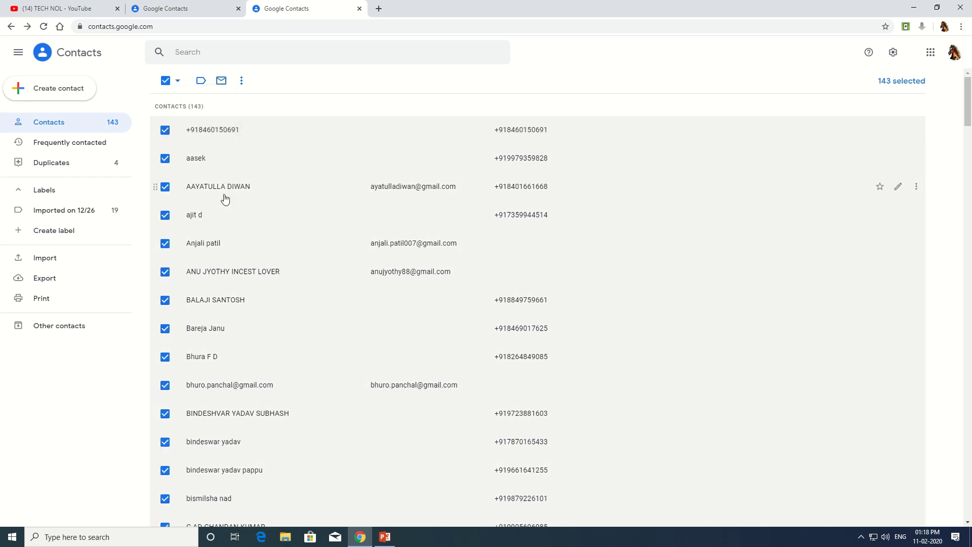
{"action": "left_click", "coordinate": [241, 81]}
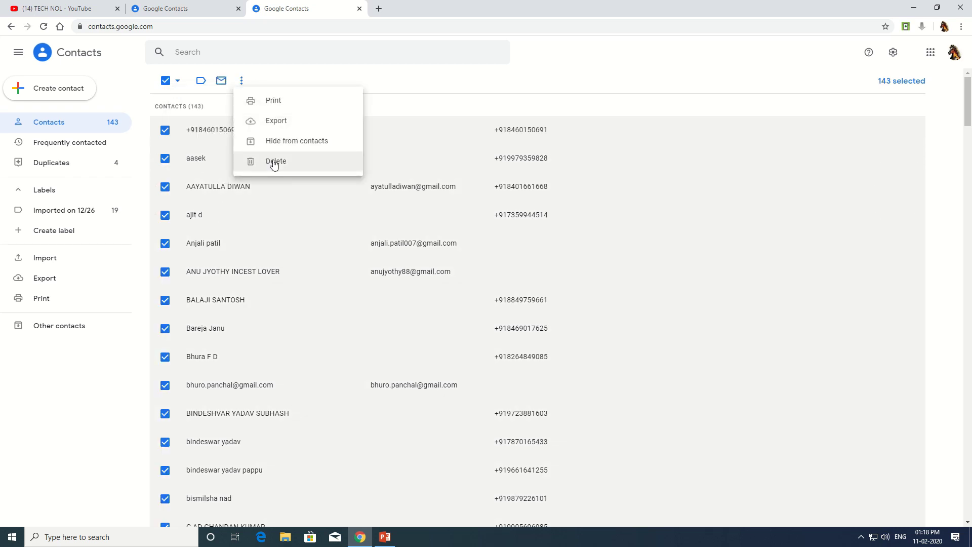
{"action": "left_click", "coordinate": [274, 162]}
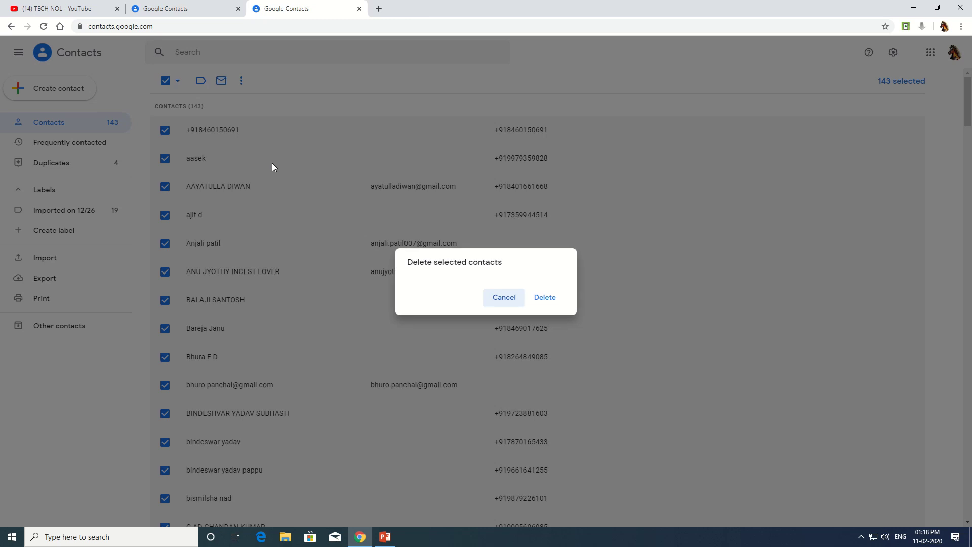
{"action": "left_click", "coordinate": [547, 300]}
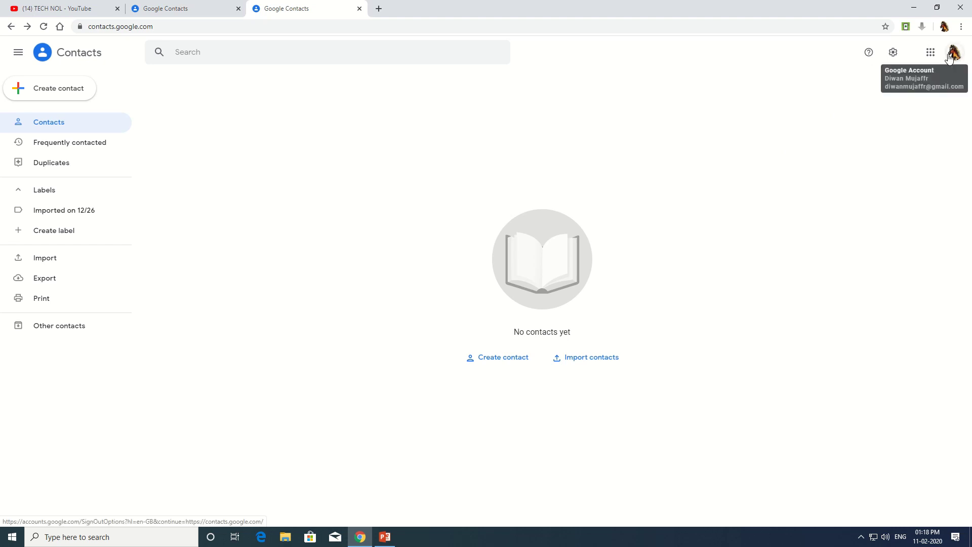
Revert the contacts list to its state 25 days ago with a custom undo period and reload the Contacts view.
{"action": "left_click", "coordinate": [893, 56]}
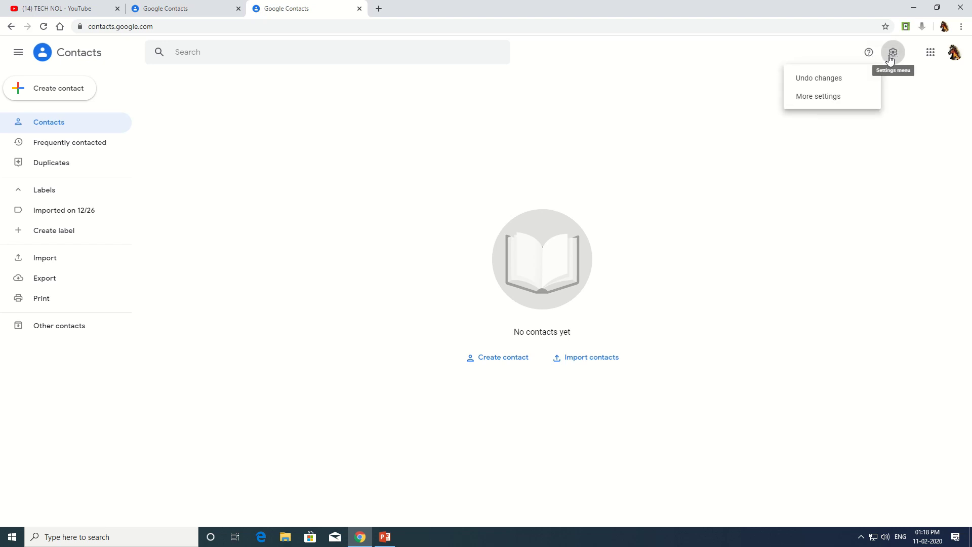
{"action": "left_click", "coordinate": [842, 85]}
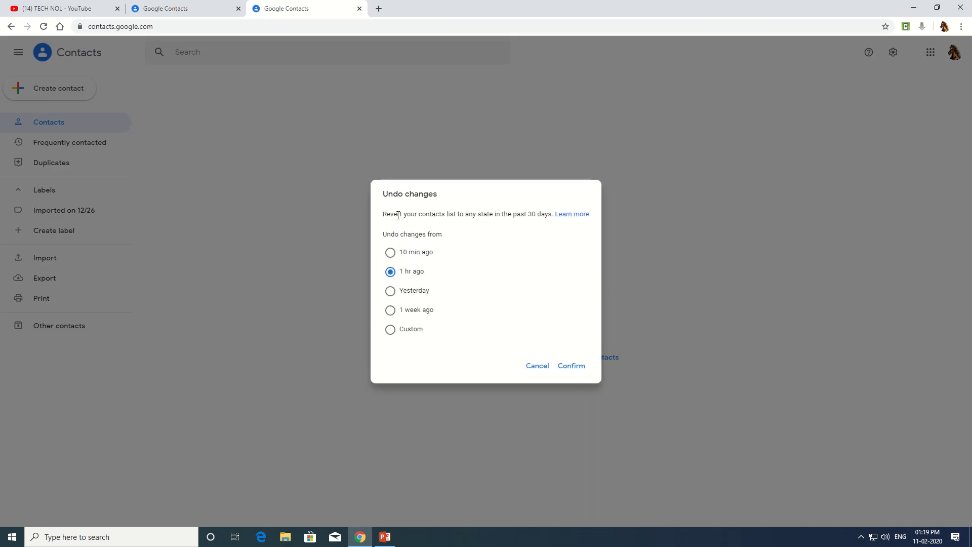
{"action": "left_click_drag", "start_coordinate": [382, 216], "coordinate": [549, 216]}
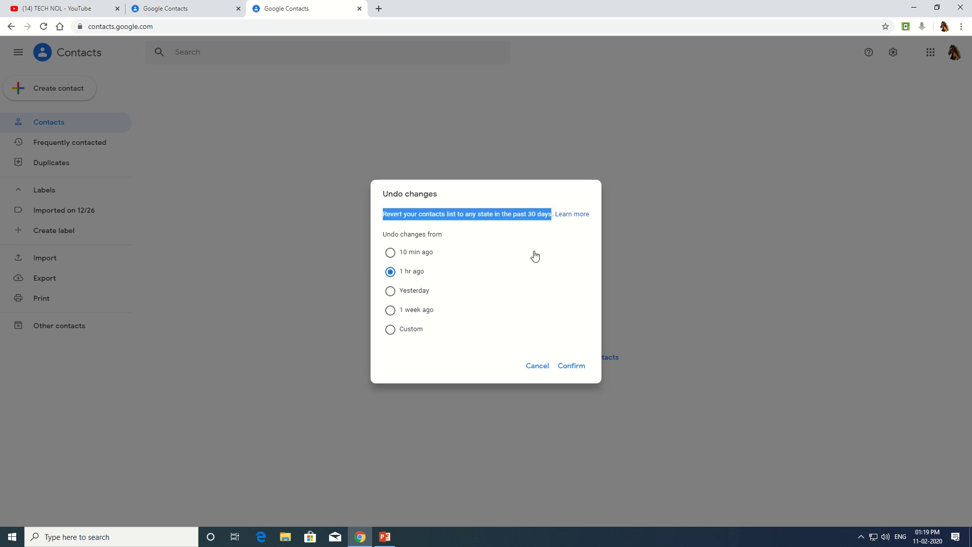
{"action": "left_click", "coordinate": [460, 242]}
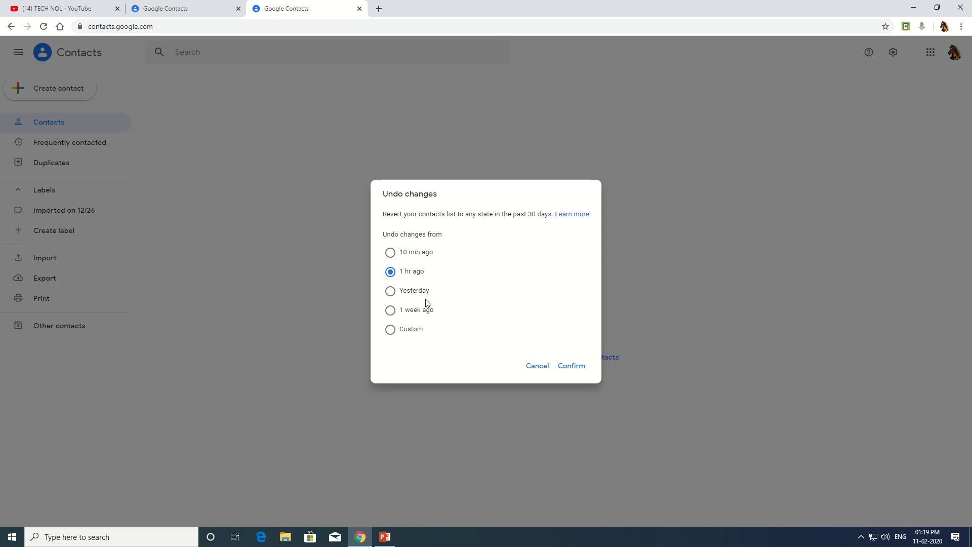
{"action": "left_click", "coordinate": [417, 330]}
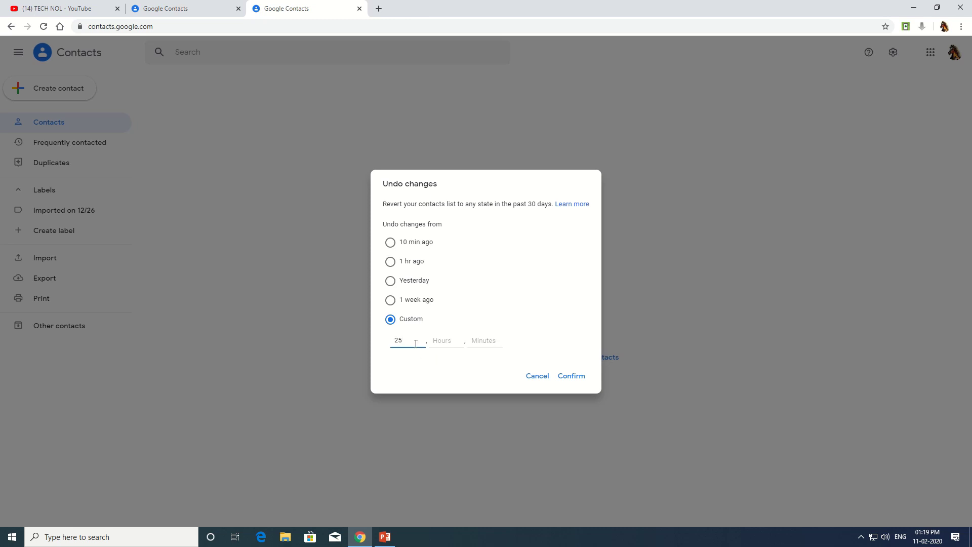
{"action": "left_click", "coordinate": [569, 380]}
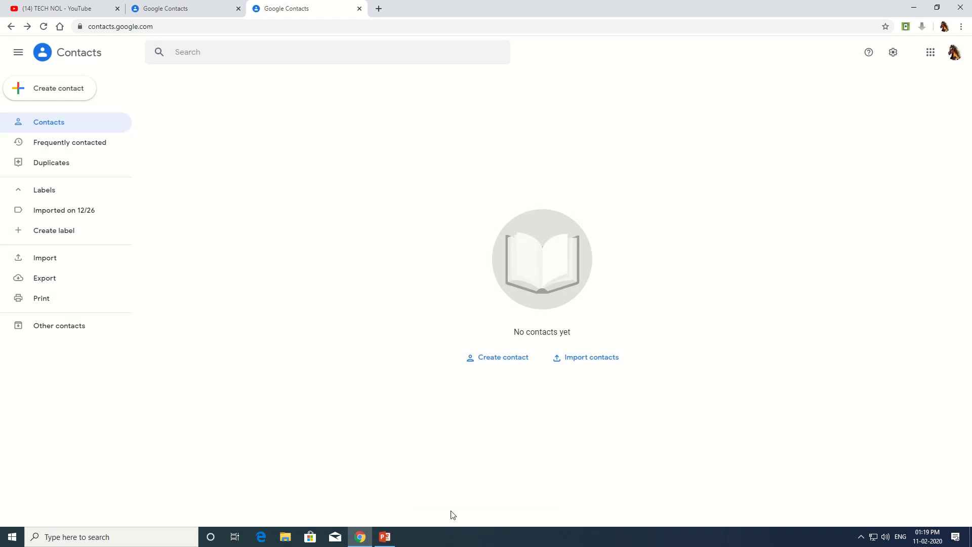
{"action": "left_click", "coordinate": [50, 128]}
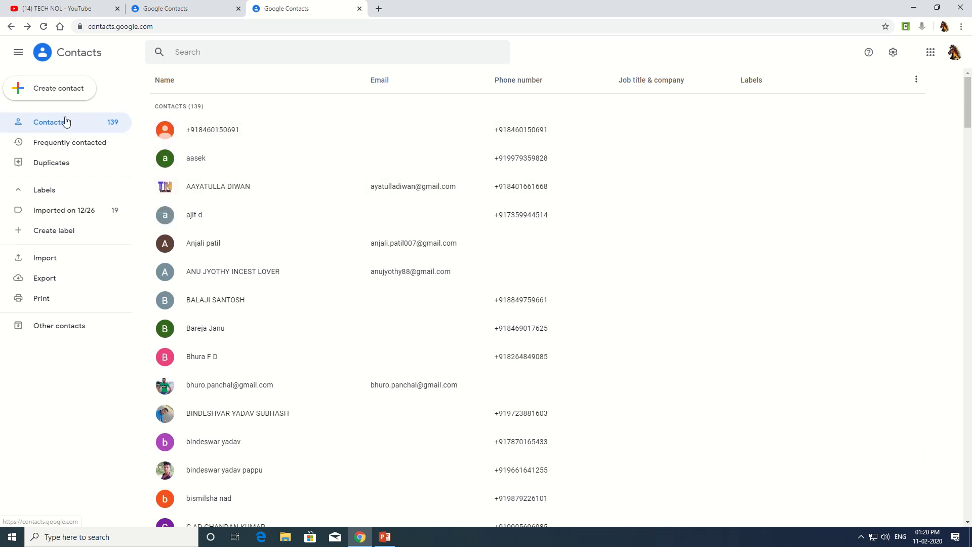
Undo the contact changes back to the state of 10 min ago and check the contact count above the list.
{"action": "left_click", "coordinate": [898, 58]}
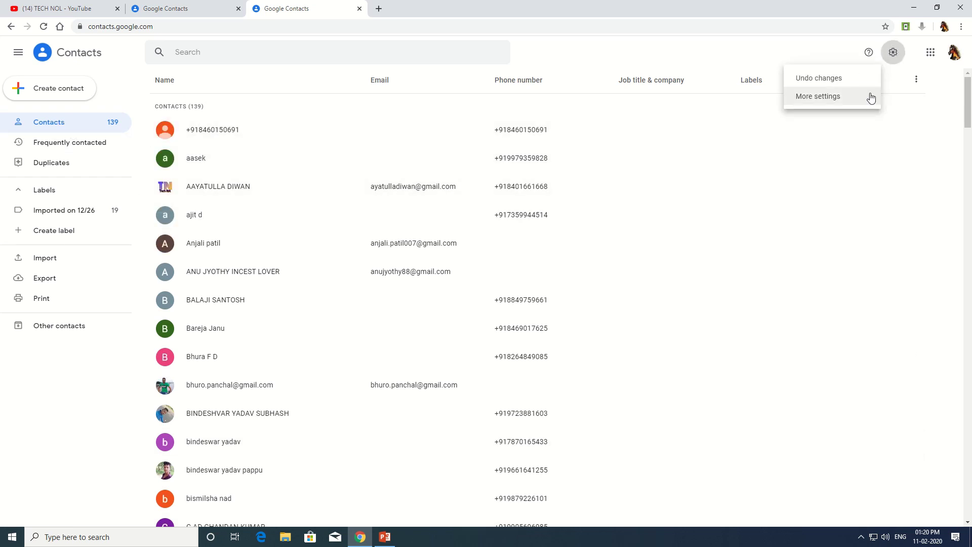
{"action": "left_click", "coordinate": [838, 77]}
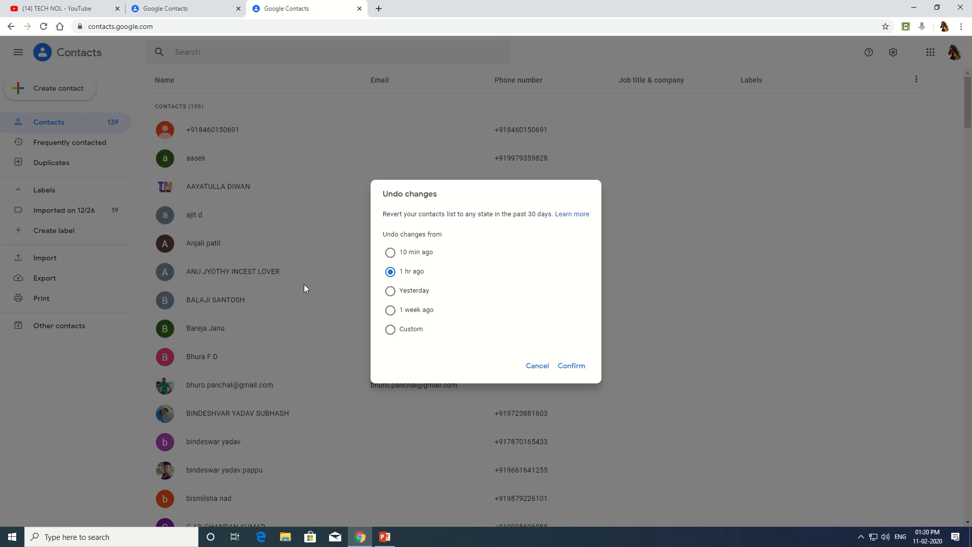
{"action": "left_click", "coordinate": [404, 253]}
{"action": "left_click", "coordinate": [567, 367]}
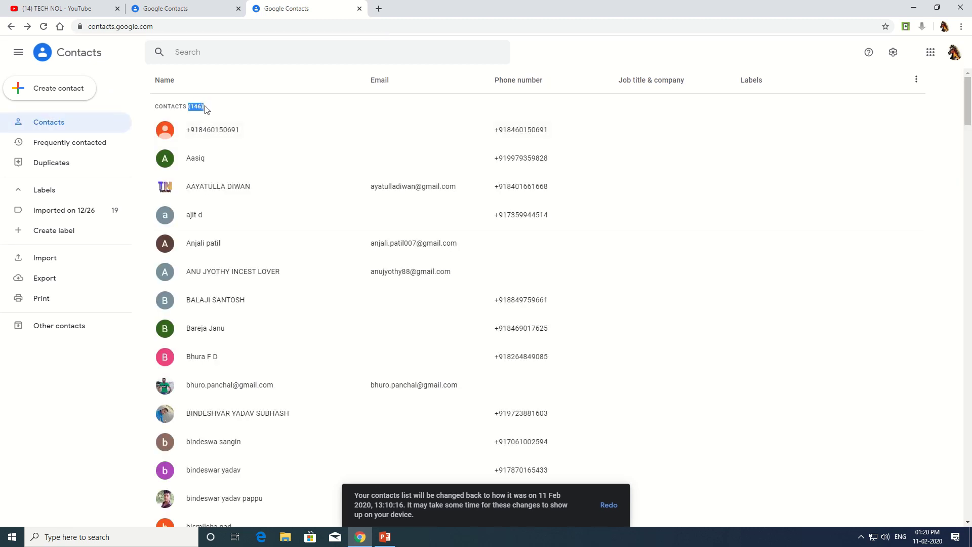
{"action": "left_click", "coordinate": [221, 109]}
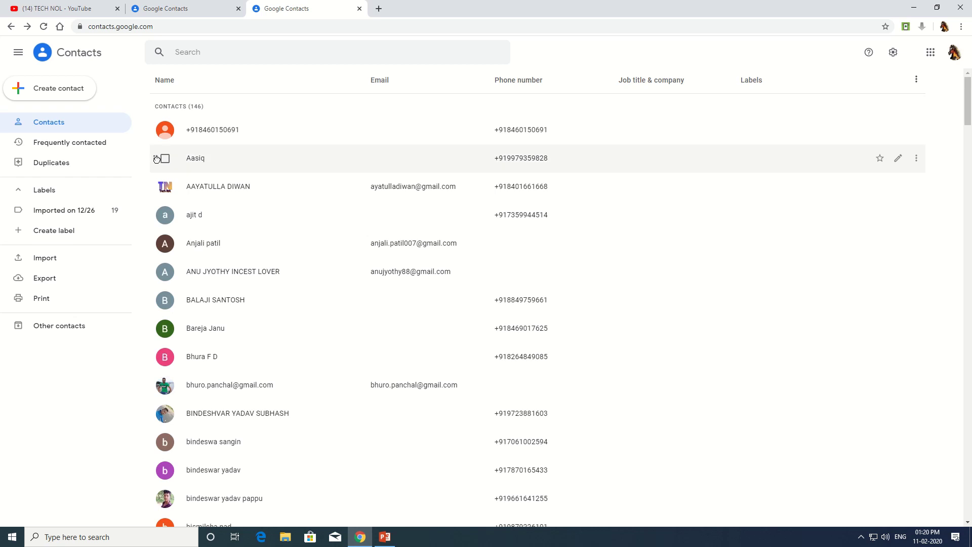
Review the Frequently contacted and Duplicates pages and the import options, ending back on the full contacts list.
{"action": "left_click", "coordinate": [87, 147]}
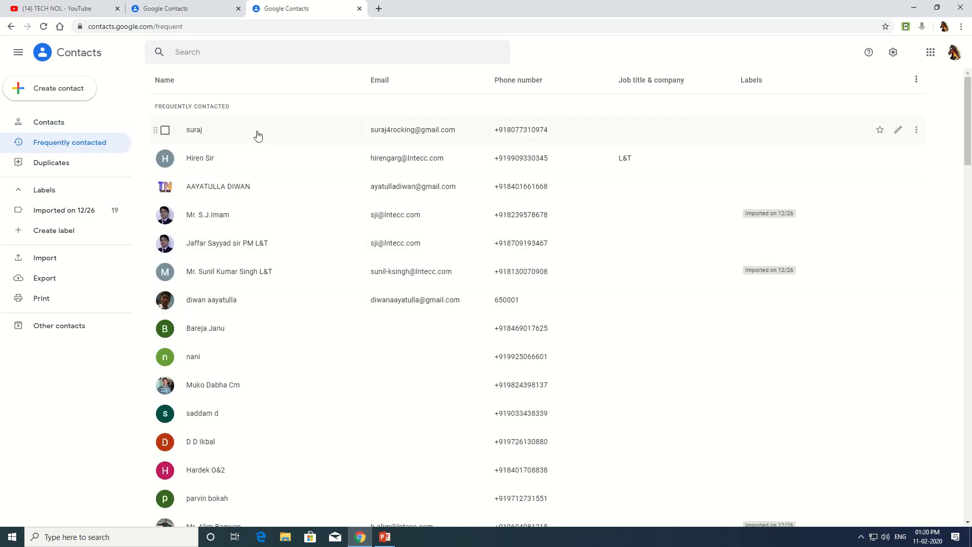
{"action": "left_click", "coordinate": [76, 167]}
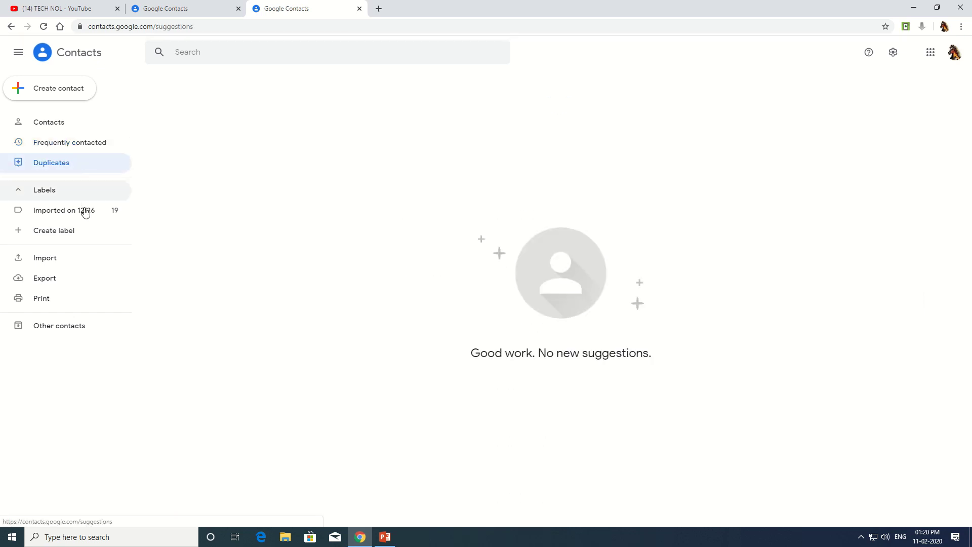
{"action": "left_click", "coordinate": [82, 267]}
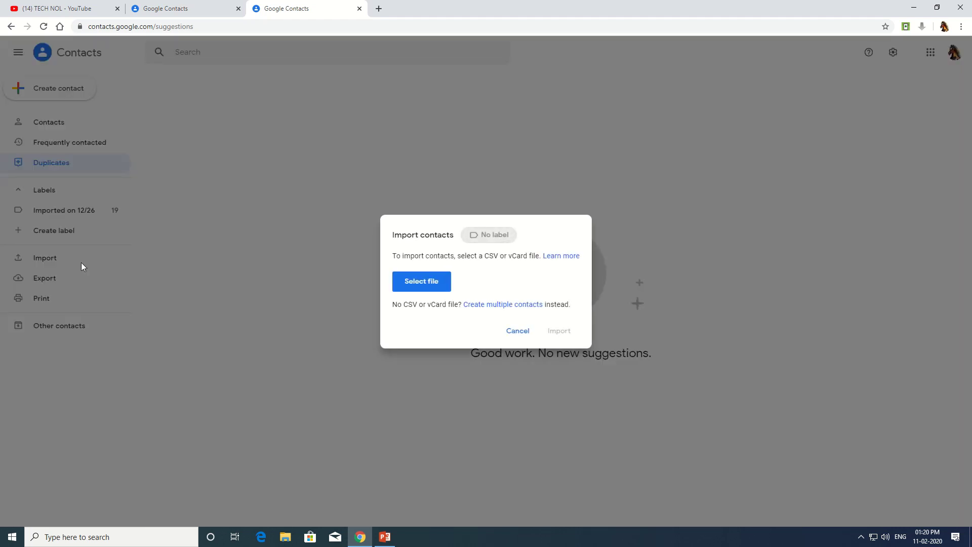
{"action": "left_click", "coordinate": [516, 331]}
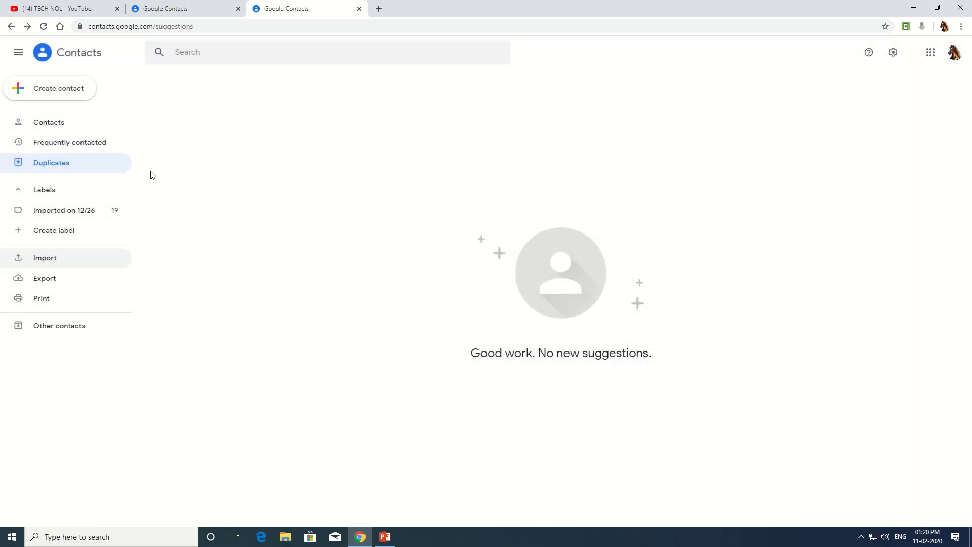
{"action": "left_click", "coordinate": [80, 130]}
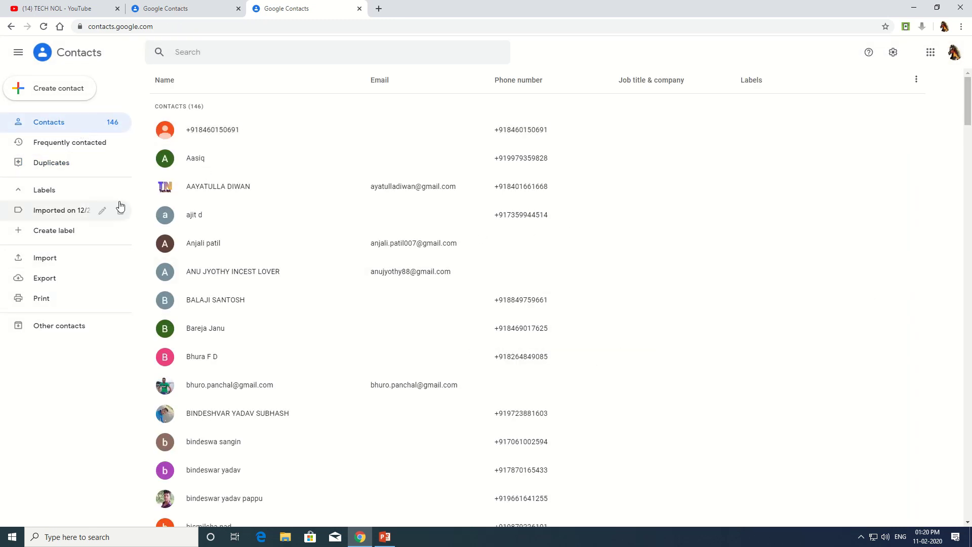
Open the contact import dialog and view its file chooser without selecting a CSV or vCard file.
{"action": "left_click", "coordinate": [71, 262]}
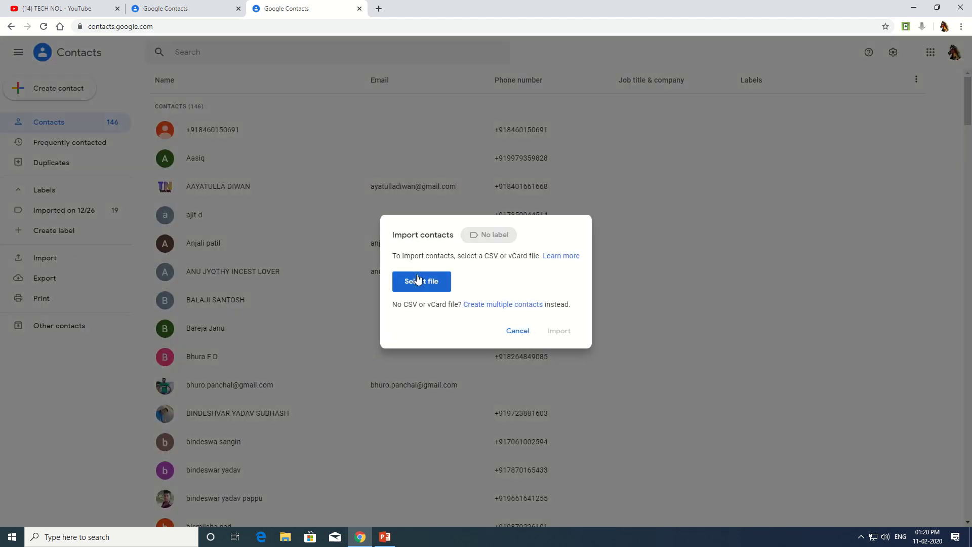
{"action": "left_click", "coordinate": [428, 287]}
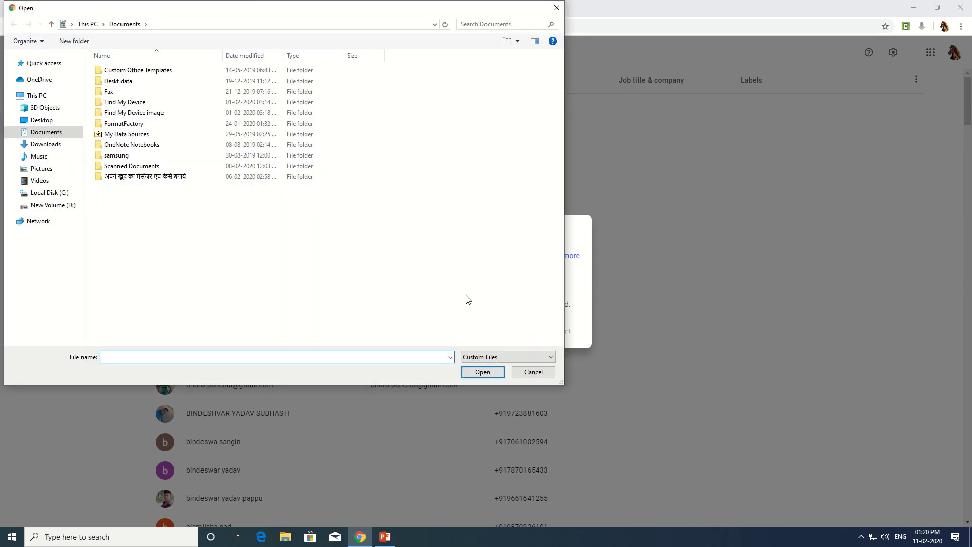
{"action": "left_click", "coordinate": [552, 374]}
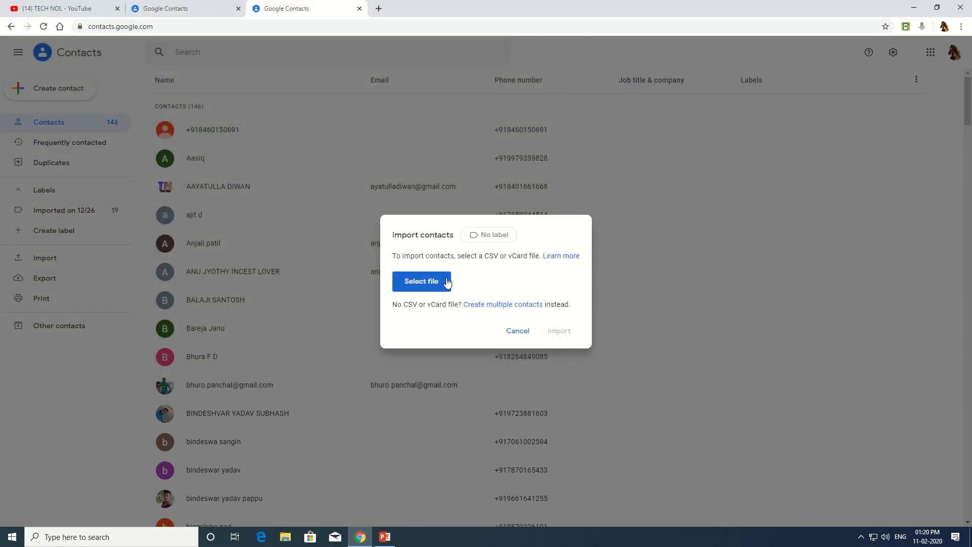
Leave the import dialog, then export all contacts as Google CSV and open the downloaded file in a full-size Excel window.
{"action": "left_click", "coordinate": [505, 332]}
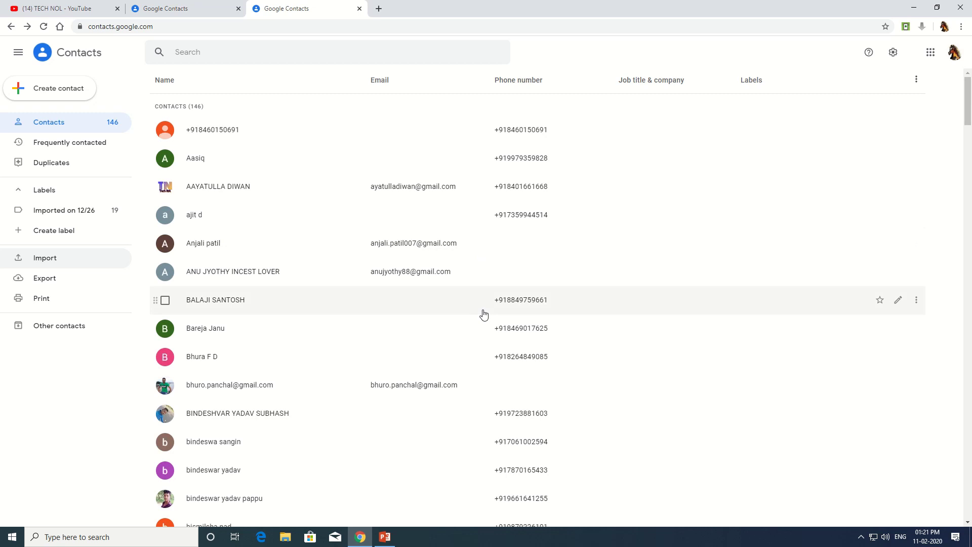
{"action": "left_click", "coordinate": [81, 279]}
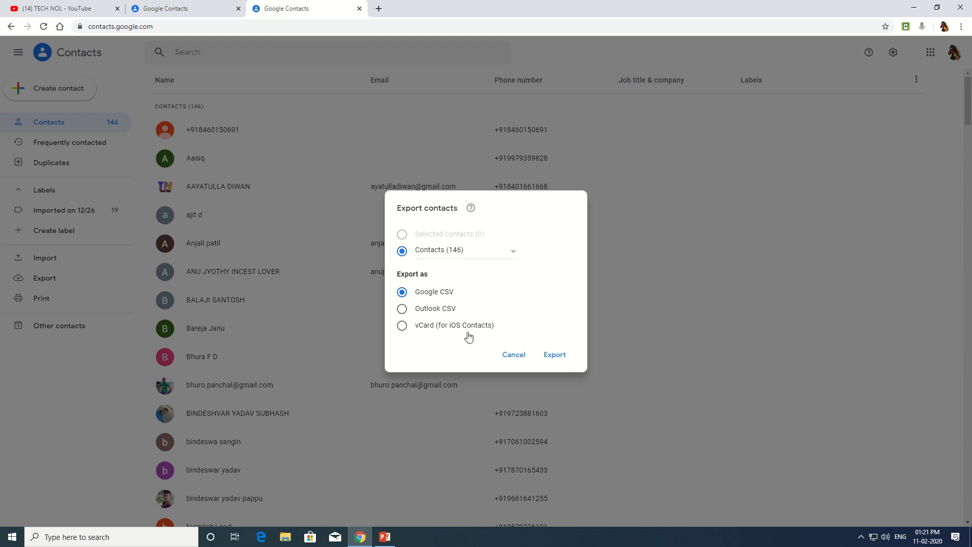
{"action": "left_click", "coordinate": [552, 355]}
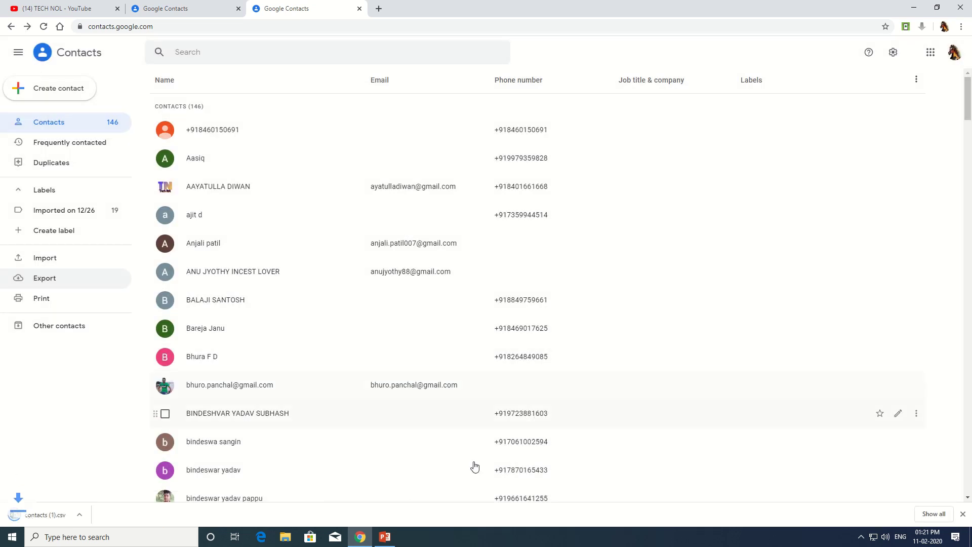
{"action": "left_click", "coordinate": [42, 520]}
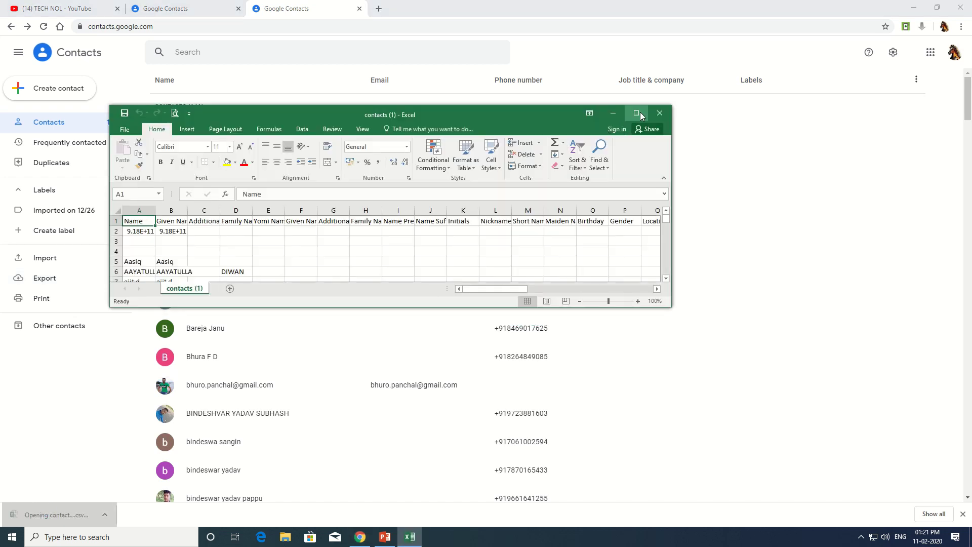
{"action": "left_click", "coordinate": [636, 113]}
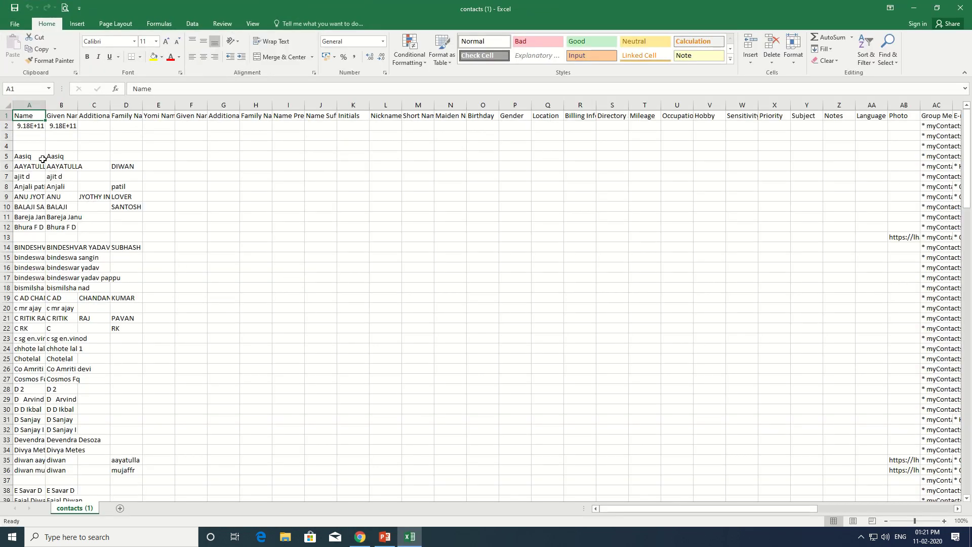
Auto-fit the widths of the Name, Given Name, Additional Name and Family Name columns in the exported sheet.
{"action": "left_click", "coordinate": [42, 159]}
{"action": "double_click", "coordinate": [43, 106]}
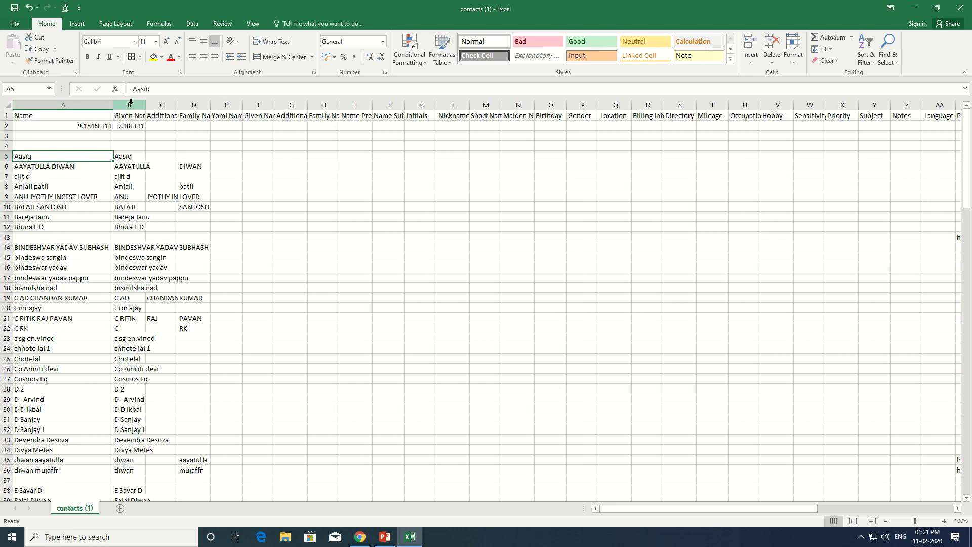
{"action": "double_click", "coordinate": [145, 104]}
{"action": "double_click", "coordinate": [234, 108]}
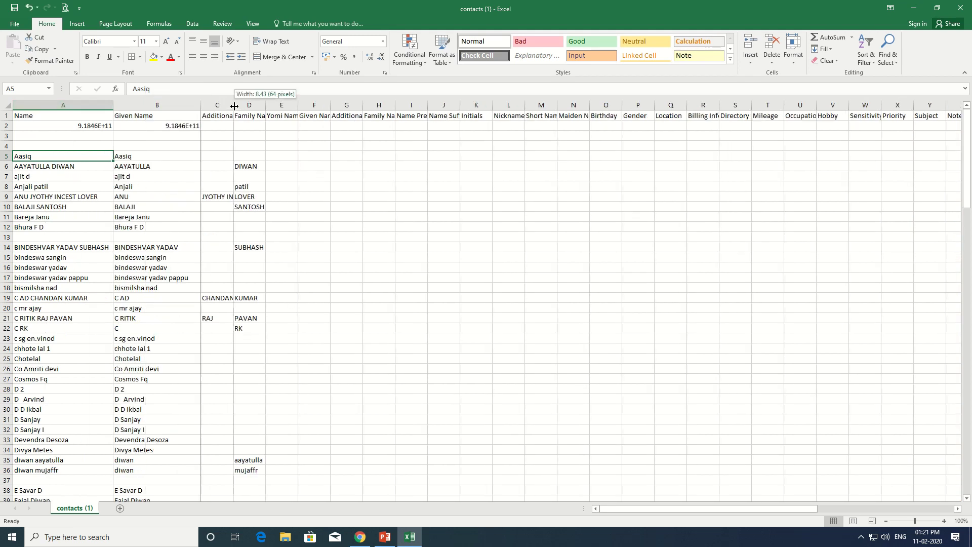
{"action": "double_click", "coordinate": [289, 106]}
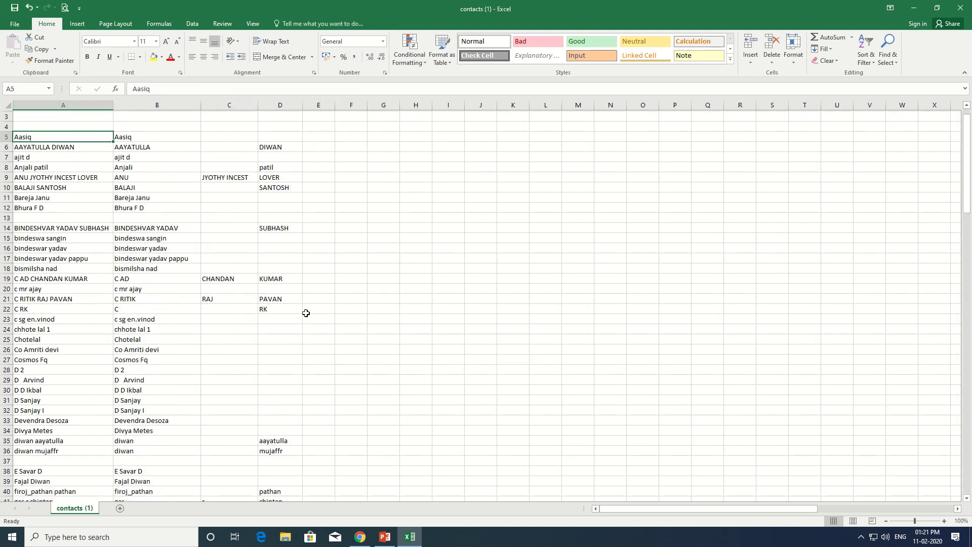
{"action": "left_click", "coordinate": [275, 165]}
Auto-fit the Group Membership, E-mail 1 - Value, Phone 1 - Value, Phone 2 - Type and Phone 2 - Value columns.
{"action": "left_click_drag", "start_coordinate": [607, 508], "coordinate": [692, 508]}
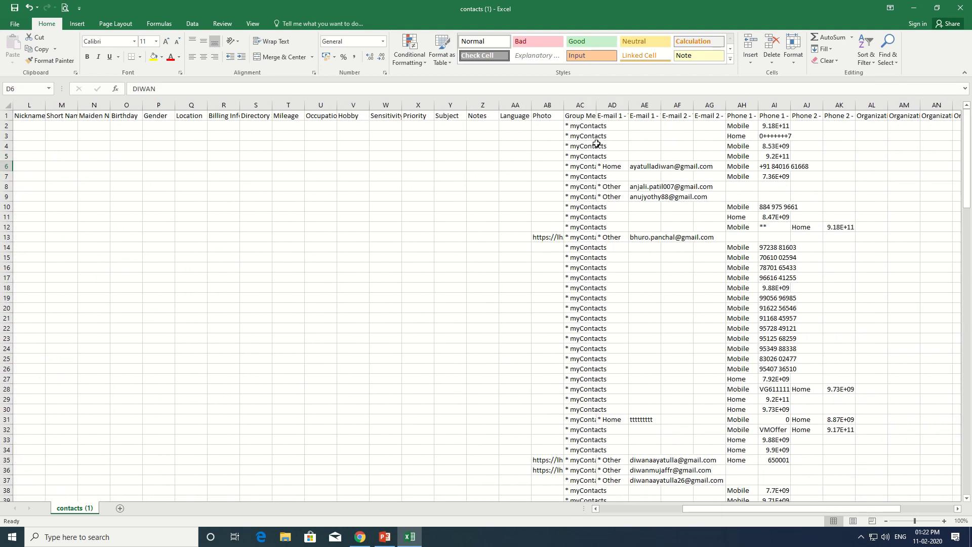
{"action": "double_click", "coordinate": [596, 105]}
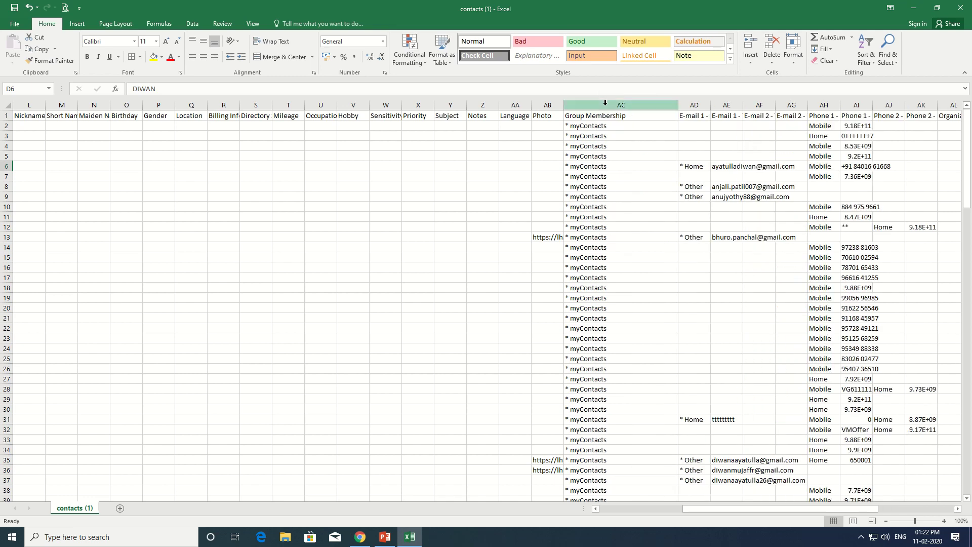
{"action": "double_click", "coordinate": [743, 105]}
{"action": "left_click_drag", "start_coordinate": [721, 511], "coordinate": [796, 499]}
{"action": "double_click", "coordinate": [644, 104]}
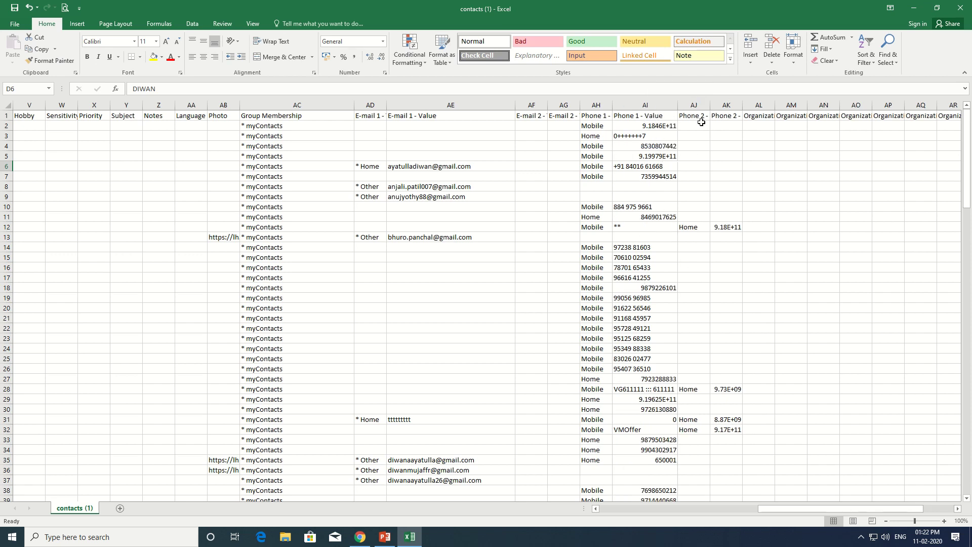
{"action": "double_click", "coordinate": [709, 108]}
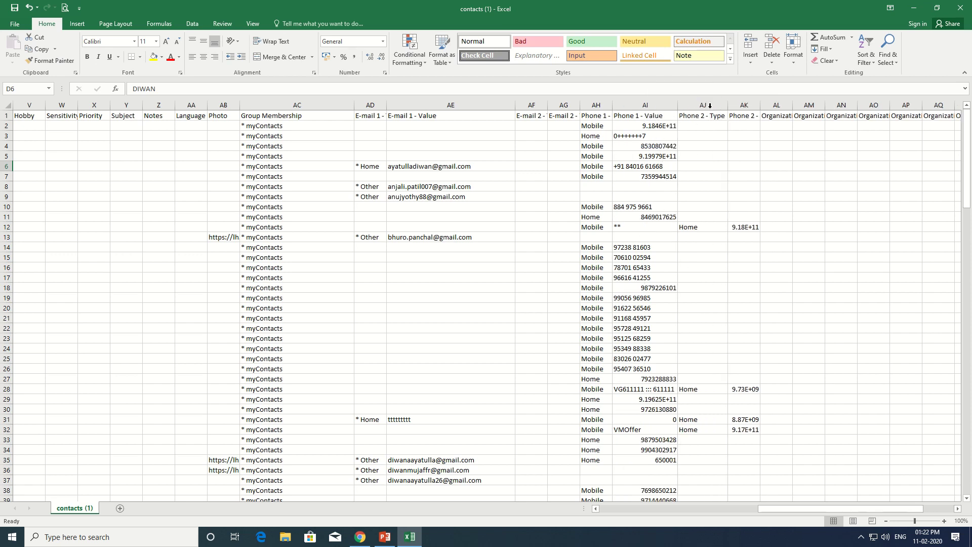
{"action": "double_click", "coordinate": [761, 103]}
Look through the exported contact rows and close the workbook without saving the changes.
{"action": "scroll", "coordinate": [775, 255], "scroll_direction": "down", "scroll_amount": 11}
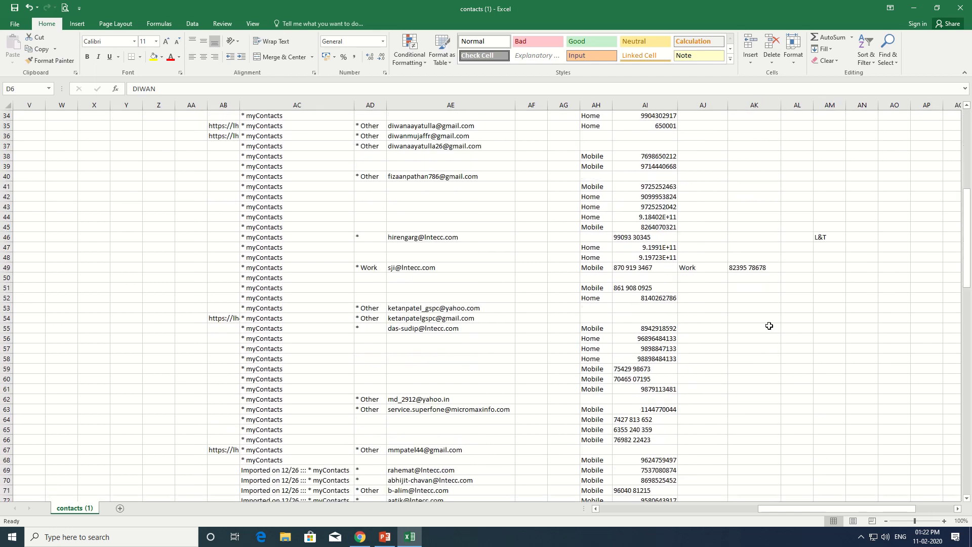
{"action": "scroll", "coordinate": [765, 335], "scroll_direction": "up", "scroll_amount": 6}
{"action": "scroll", "coordinate": [765, 334], "scroll_direction": "up", "scroll_amount": 5}
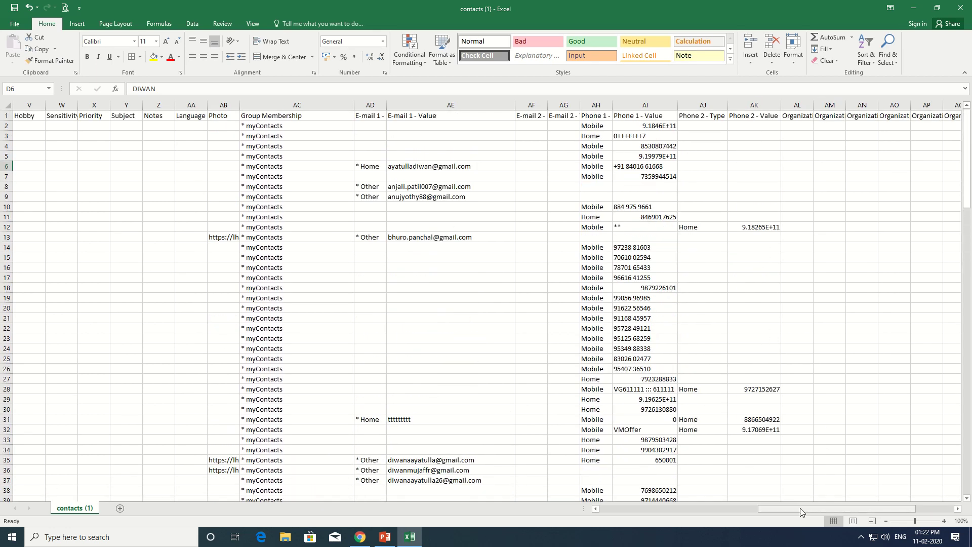
{"action": "left_click_drag", "start_coordinate": [764, 509], "coordinate": [600, 505]}
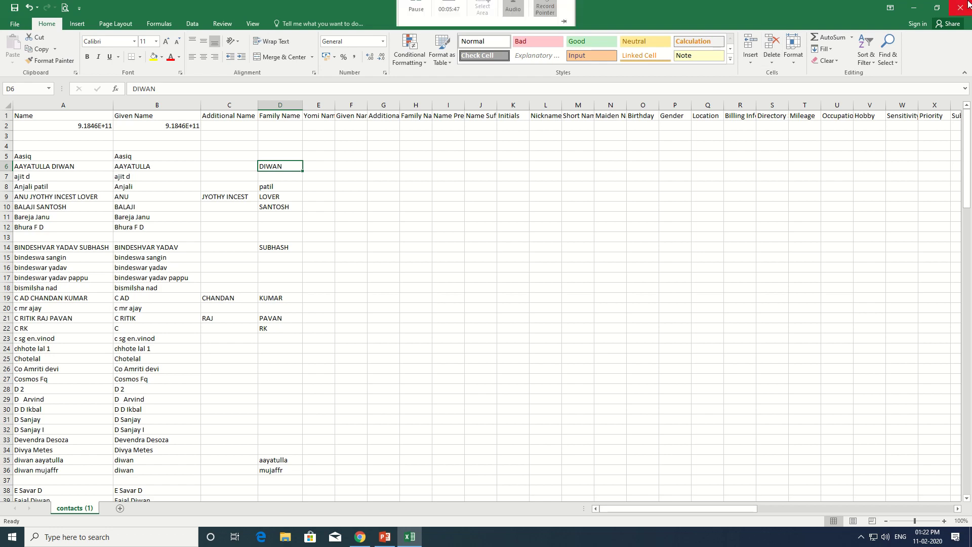
{"action": "key", "text": "alt+F4"}
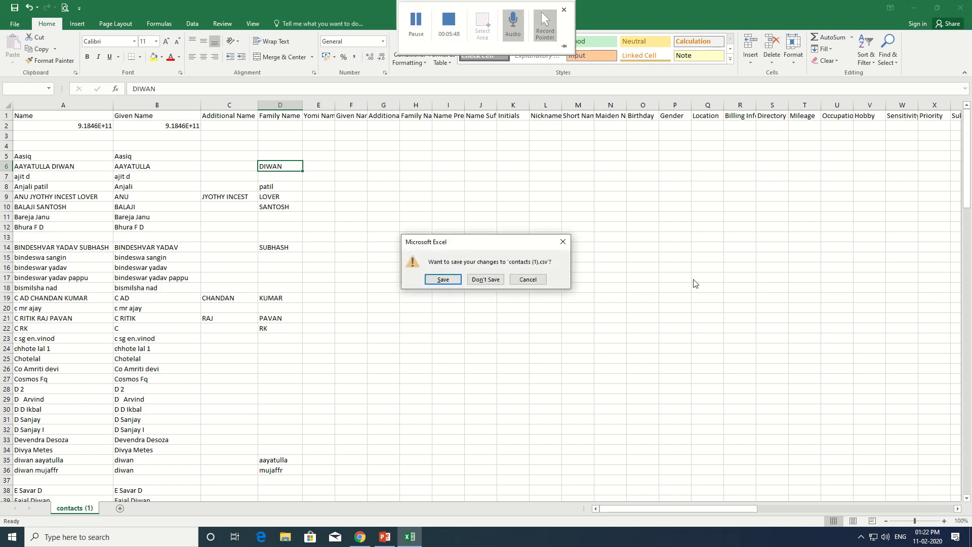
{"action": "left_click", "coordinate": [497, 281]}
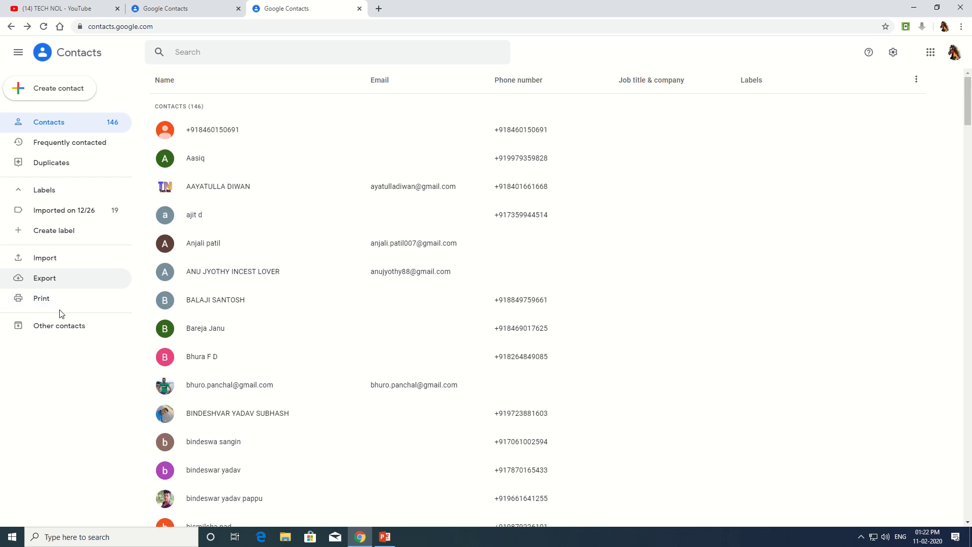
View the print options for contacts without printing, and look through the Other contacts list before returning to the full contacts list.
{"action": "left_click", "coordinate": [58, 298]}
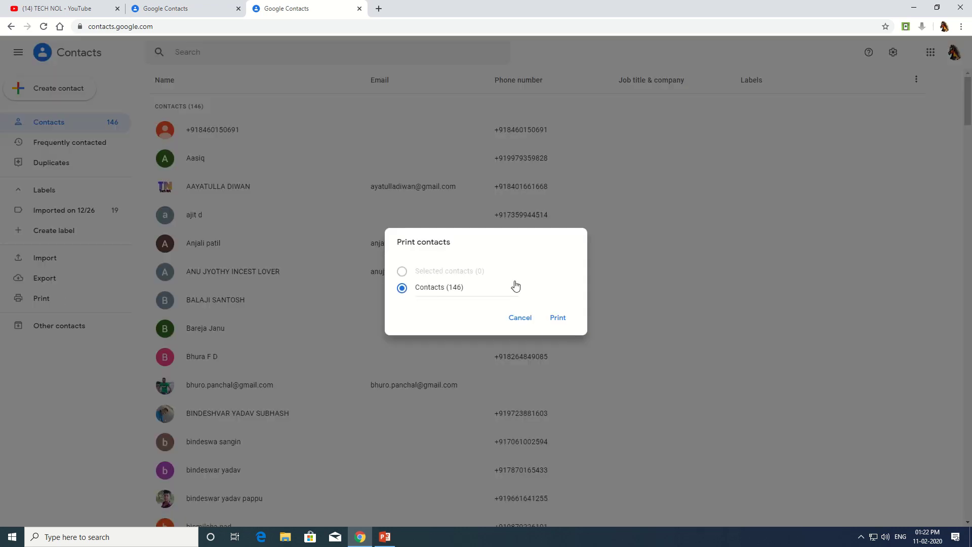
{"action": "left_click", "coordinate": [521, 319]}
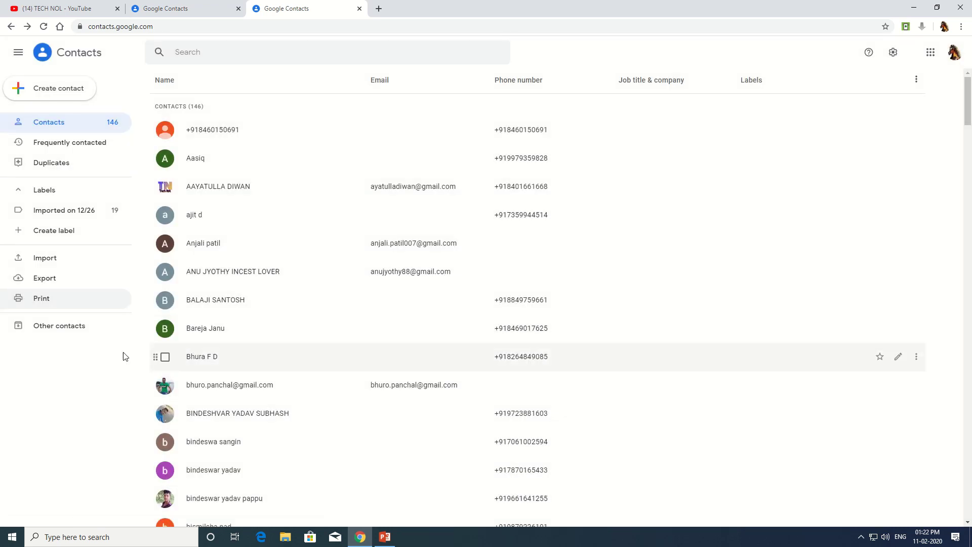
{"action": "left_click", "coordinate": [84, 335]}
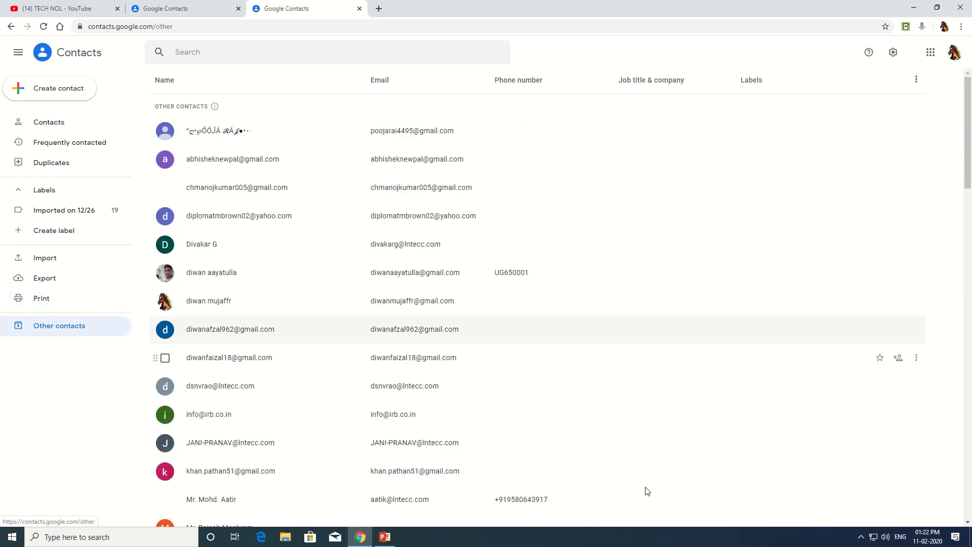
{"action": "scroll", "coordinate": [362, 374], "scroll_direction": "down", "scroll_amount": 3}
{"action": "scroll", "coordinate": [362, 374], "scroll_direction": "down", "scroll_amount": 10}
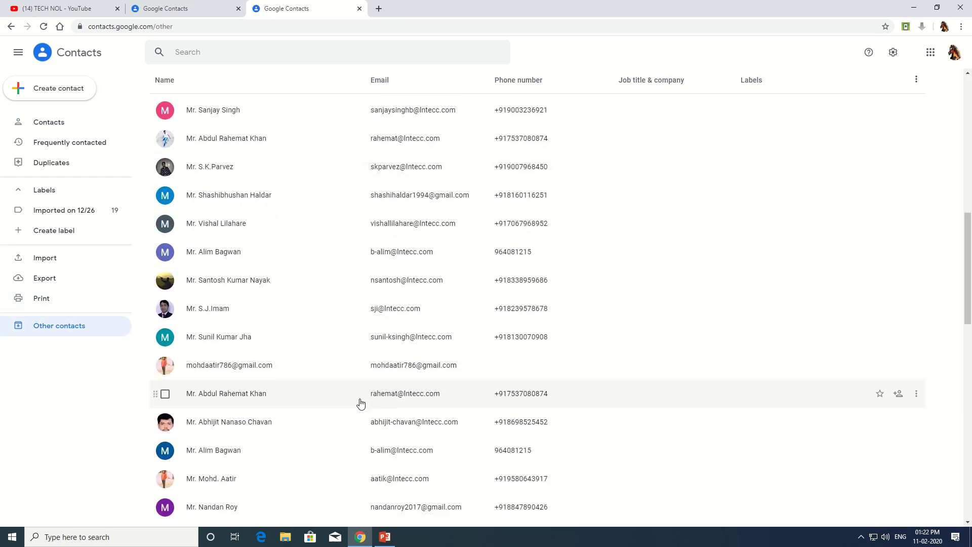
{"action": "scroll", "coordinate": [360, 399], "scroll_direction": "up", "scroll_amount": 8}
{"action": "scroll", "coordinate": [361, 405], "scroll_direction": "up", "scroll_amount": 6}
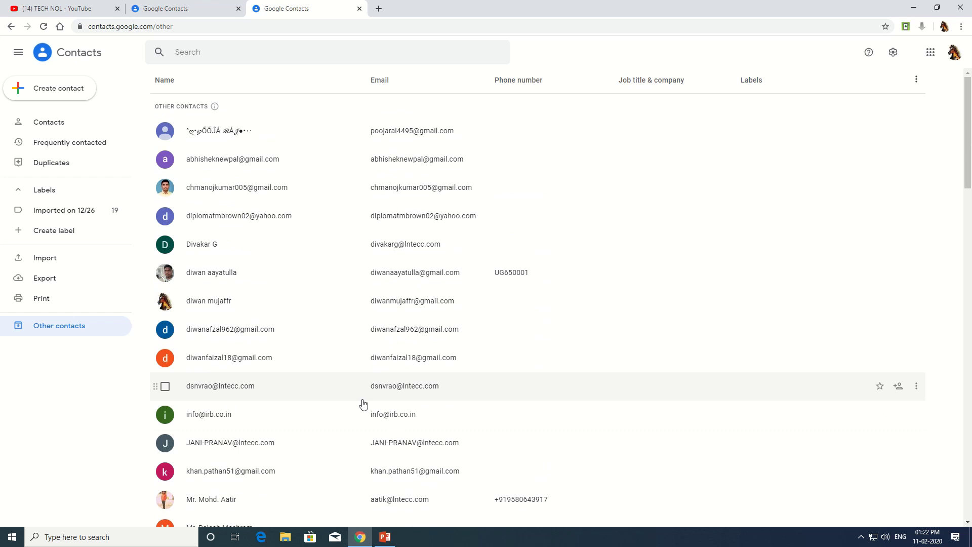
{"action": "scroll", "coordinate": [254, 297], "scroll_direction": "down", "scroll_amount": 5}
{"action": "scroll", "coordinate": [254, 298], "scroll_direction": "up", "scroll_amount": 5}
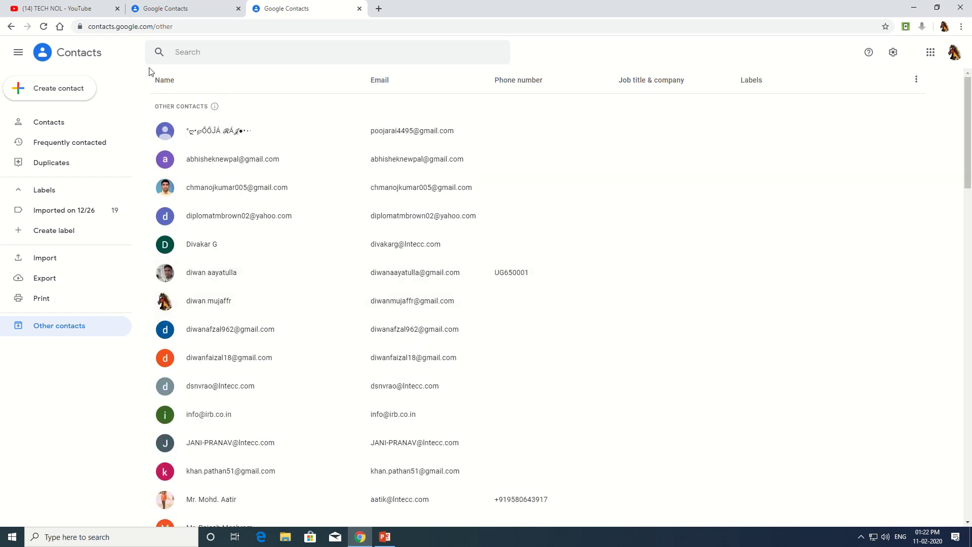
{"action": "left_click", "coordinate": [84, 122]}
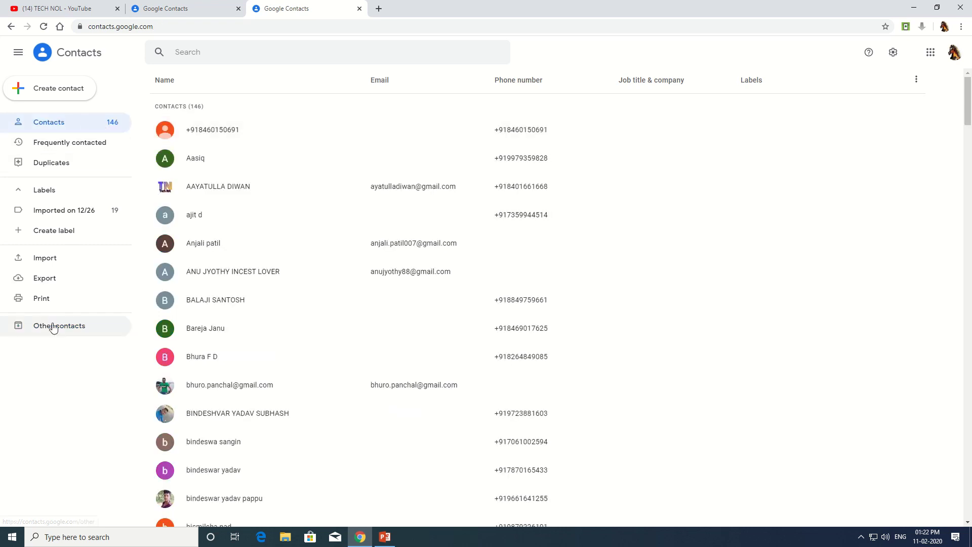
Select all entries in Other contacts, add them to the main contacts, and reopen the full contacts list.
{"action": "left_click", "coordinate": [71, 320]}
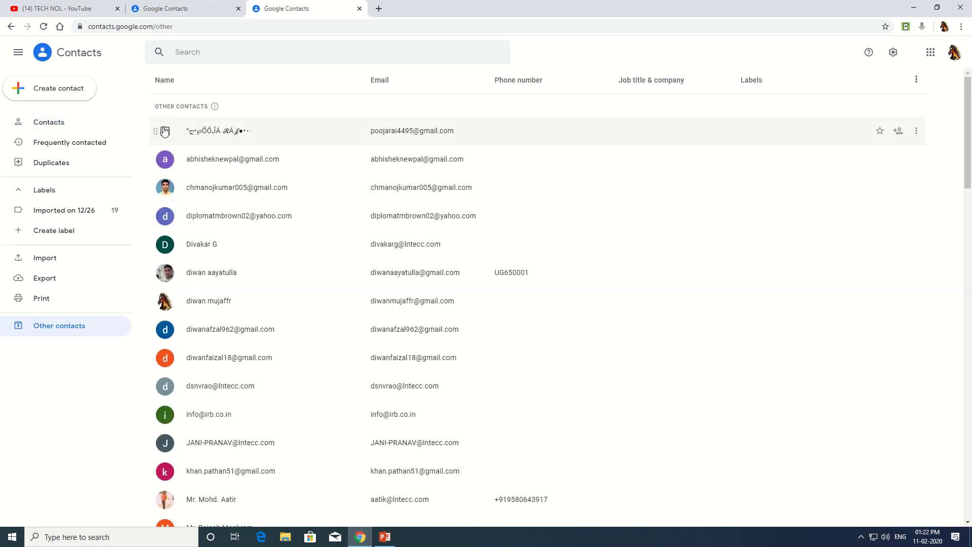
{"action": "left_click", "coordinate": [165, 132]}
{"action": "left_click", "coordinate": [178, 82]}
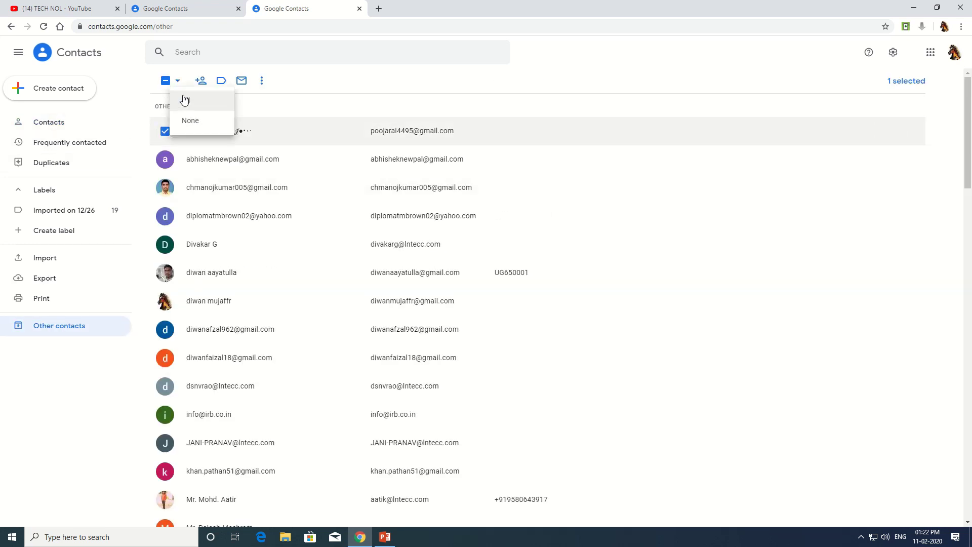
{"action": "left_click", "coordinate": [204, 109]}
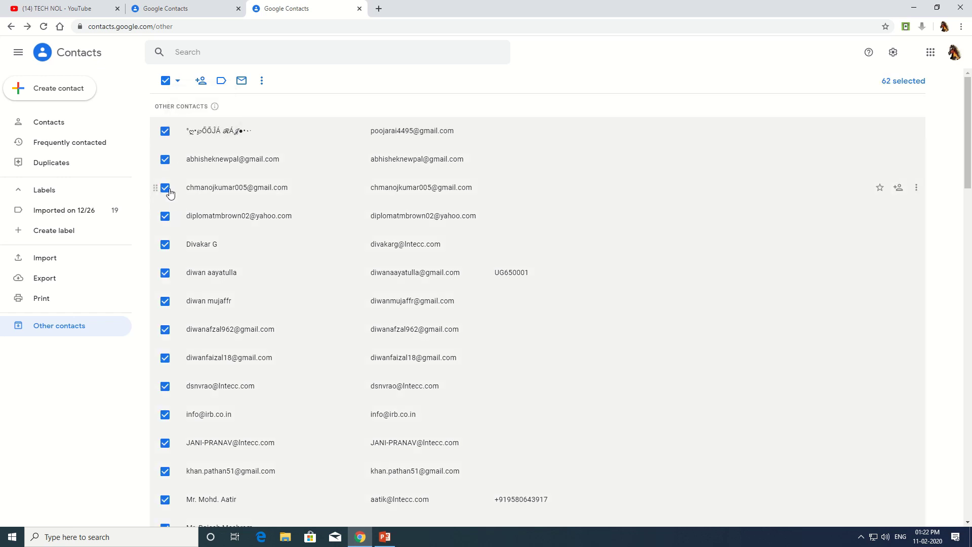
{"action": "left_click", "coordinate": [201, 81]}
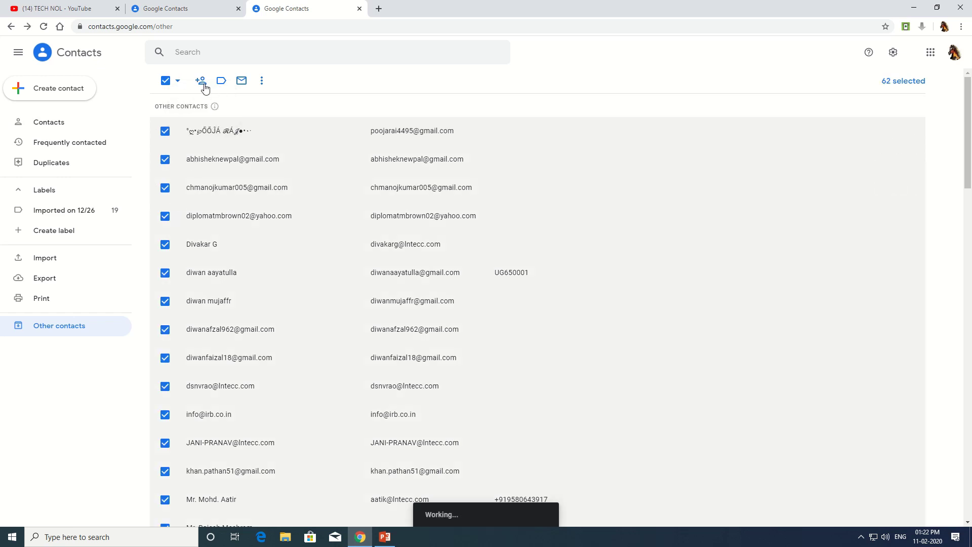
{"action": "left_click", "coordinate": [79, 128]}
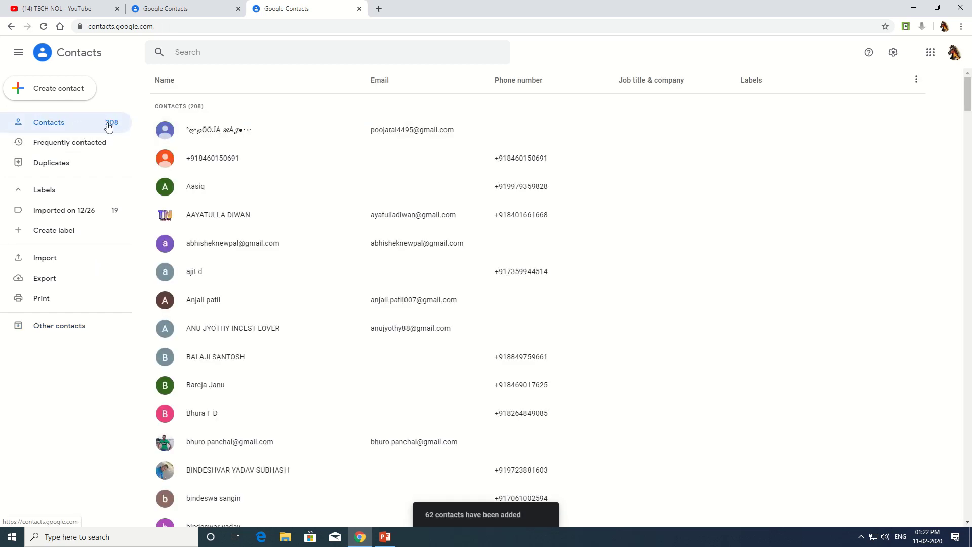
Check the Other contacts page and the full contacts list for the added entries, ending on the TECH NOL YouTube channel page.
{"action": "left_click", "coordinate": [51, 328]}
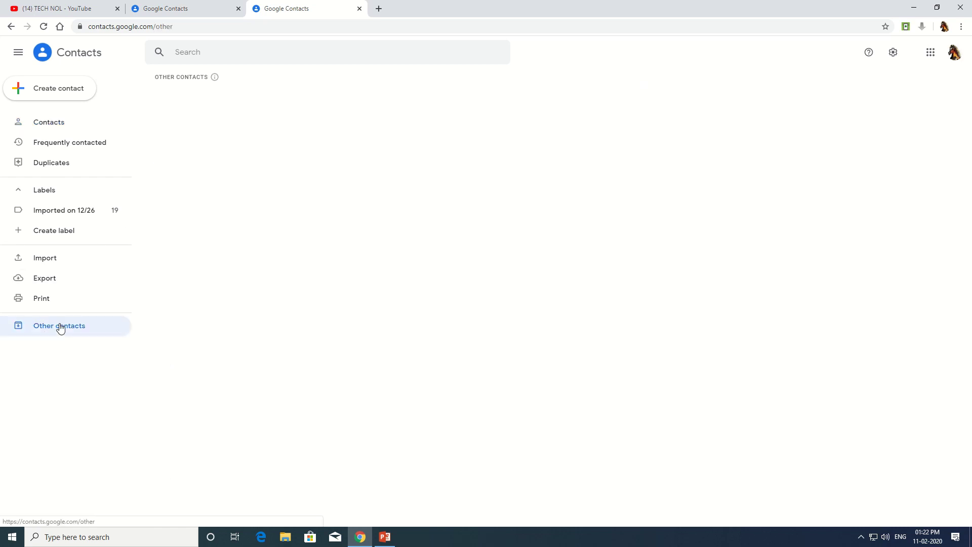
{"action": "left_click", "coordinate": [78, 130]}
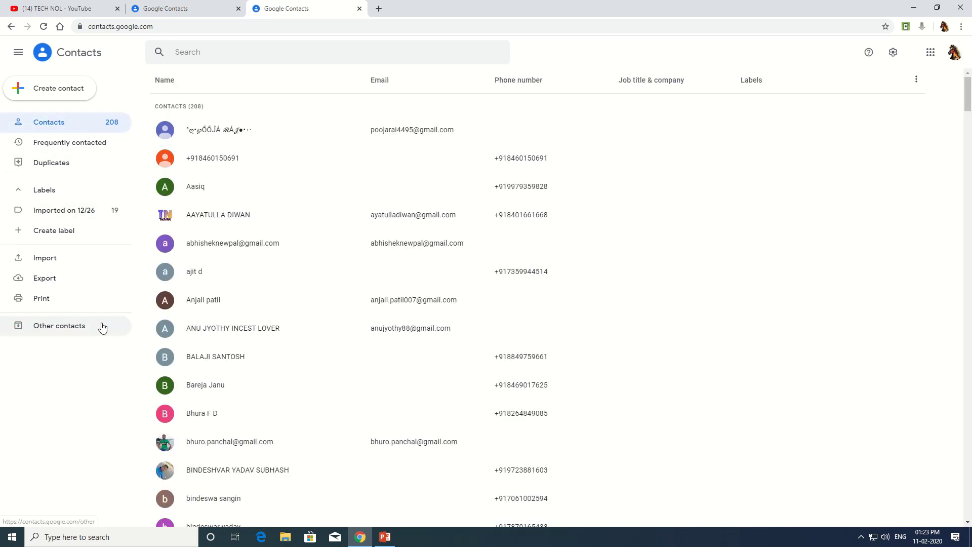
{"action": "left_click", "coordinate": [102, 325]}
{"action": "left_click", "coordinate": [98, 128]}
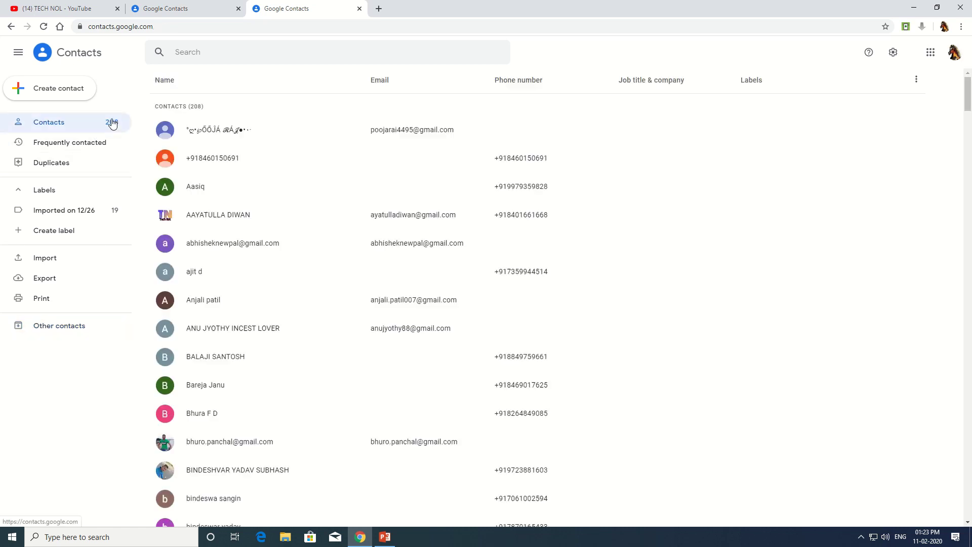
{"action": "scroll", "coordinate": [284, 253], "scroll_direction": "down", "scroll_amount": 3}
{"action": "scroll", "coordinate": [284, 314], "scroll_direction": "up", "scroll_amount": 5}
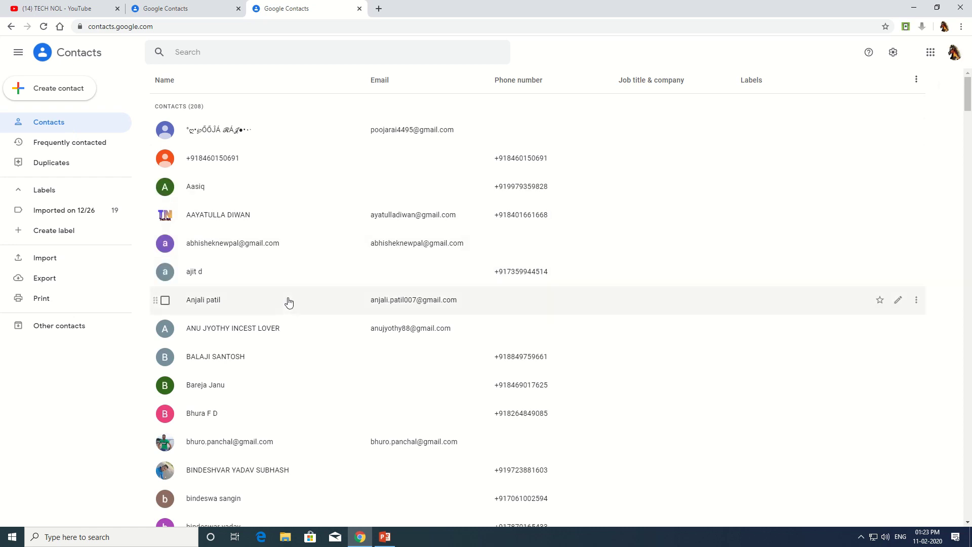
{"action": "scroll", "coordinate": [288, 302], "scroll_direction": "down", "scroll_amount": 3}
{"action": "scroll", "coordinate": [288, 302], "scroll_direction": "up", "scroll_amount": 3}
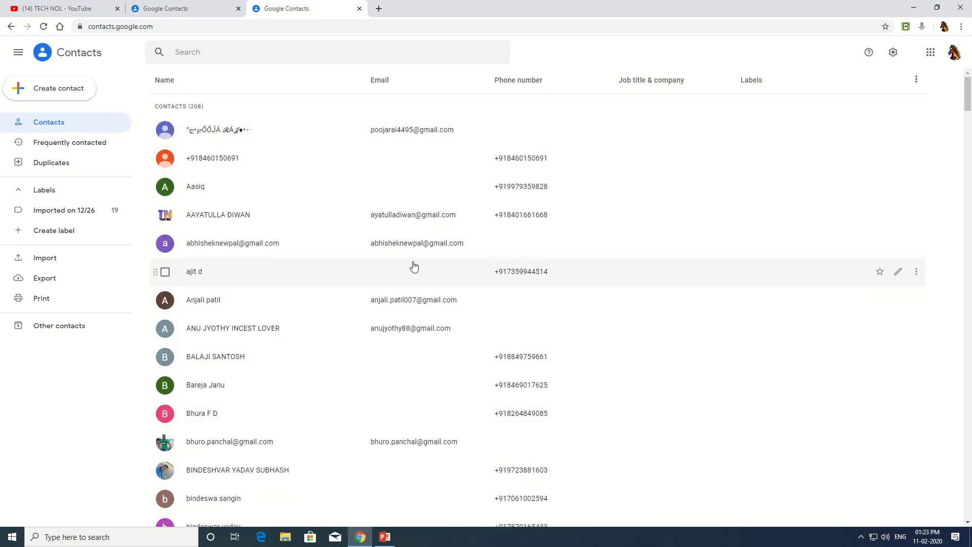
{"action": "left_click", "coordinate": [49, 8]}
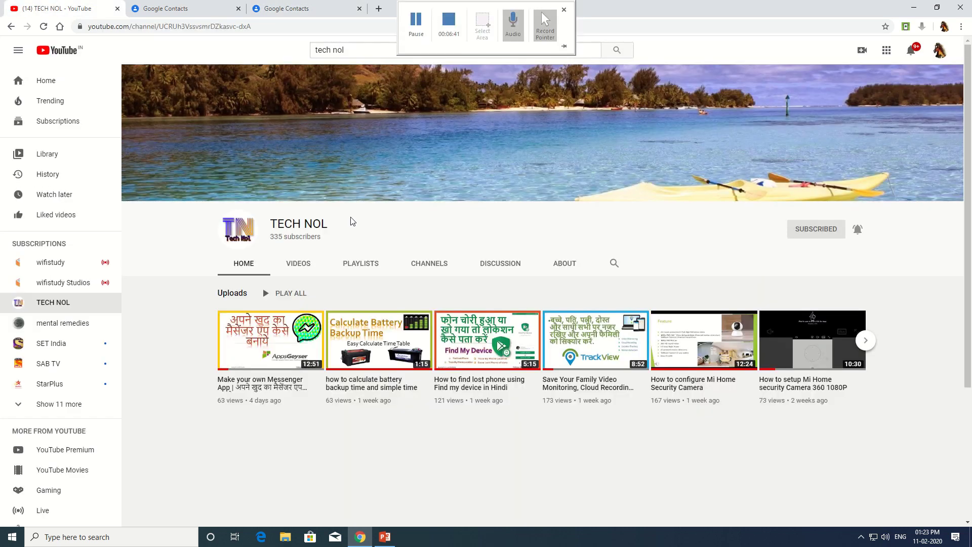